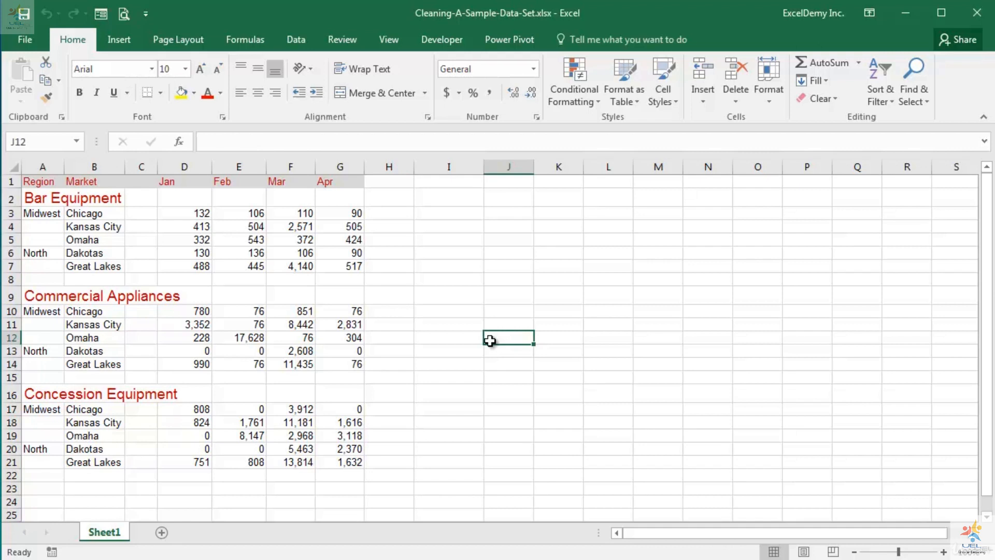
Step: Enter the header Product Name in cell I1 to start a new table beside the existing data
{"action": "left_click", "coordinate": [450, 182]}
{"action": "type", "text": "P"}
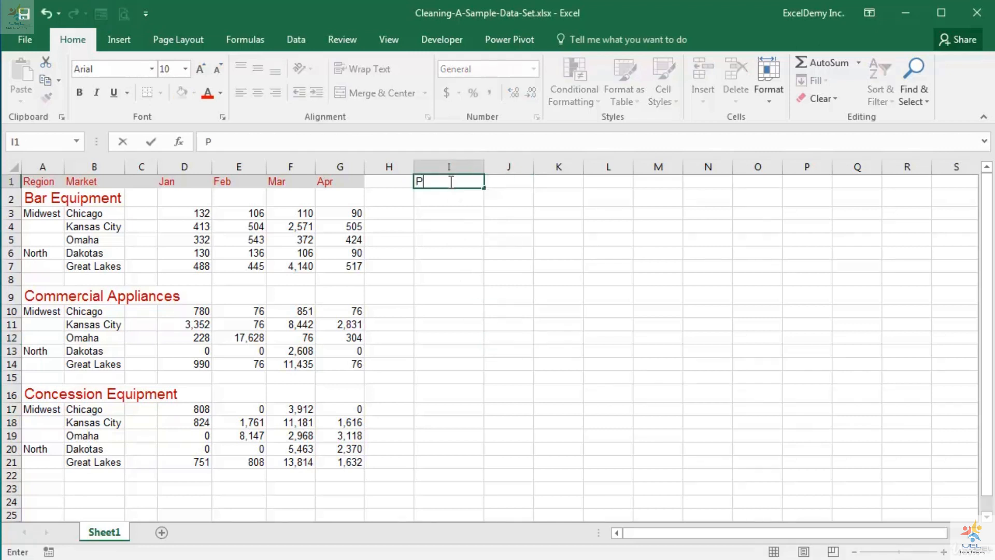
{"action": "type", "text": "roduct Name"}
{"action": "key", "text": "Tab"}
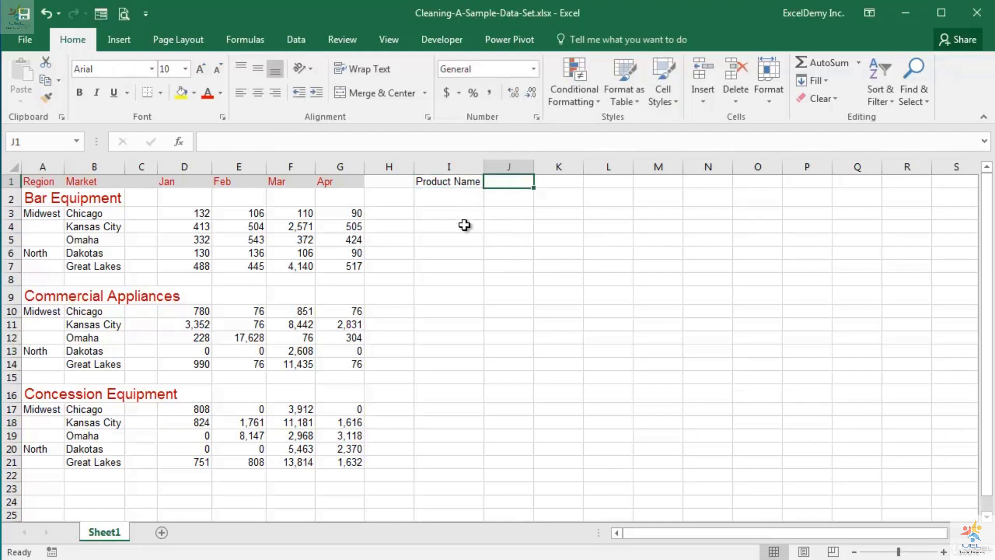
Step: Add the headers Region, Market, Month and Sales in cells J1 through M1
{"action": "type", "text": "Region"}
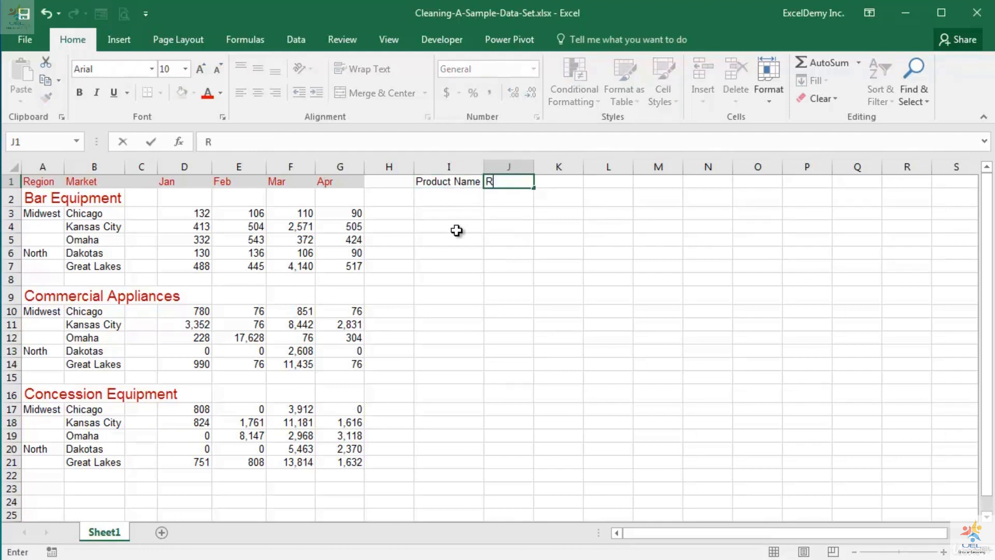
{"action": "key", "text": "Tab"}
{"action": "type", "text": "Market"}
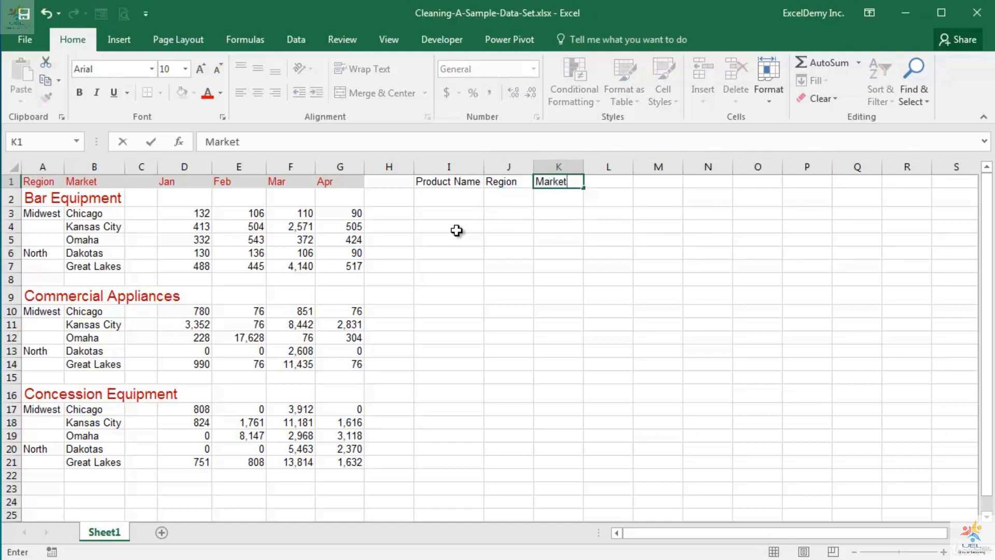
{"action": "key", "text": "Tab"}
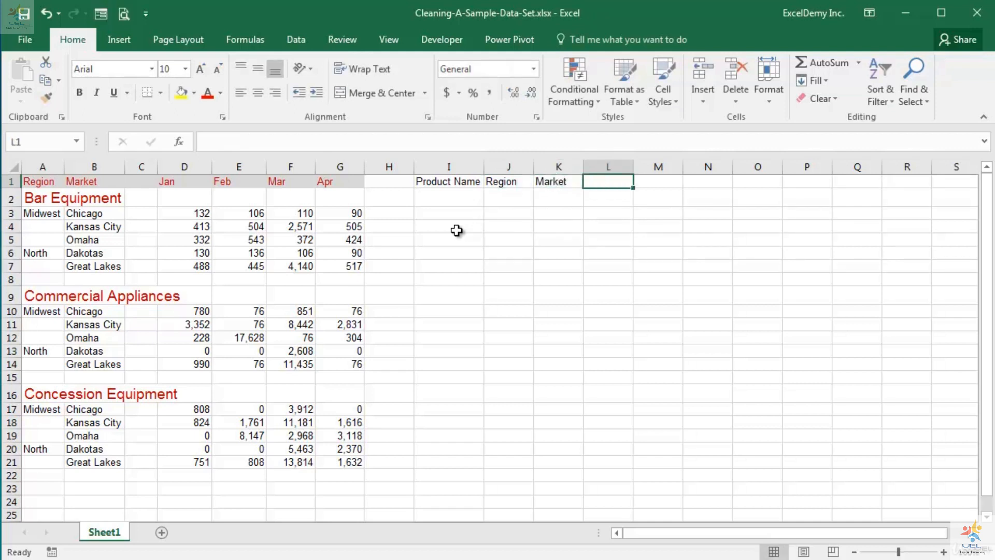
{"action": "type", "text": "Month"}
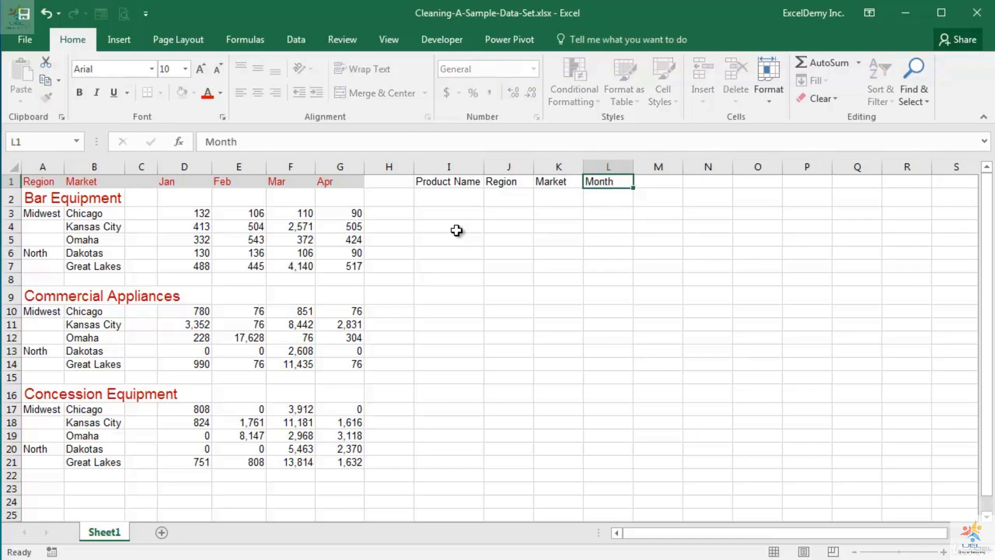
{"action": "key", "text": "Tab"}
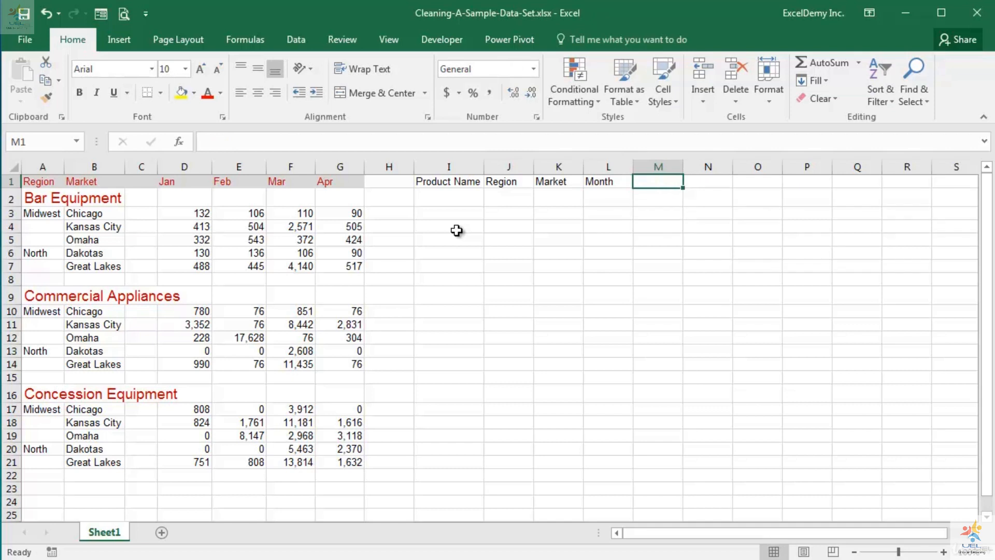
{"action": "type", "text": "Sales"}
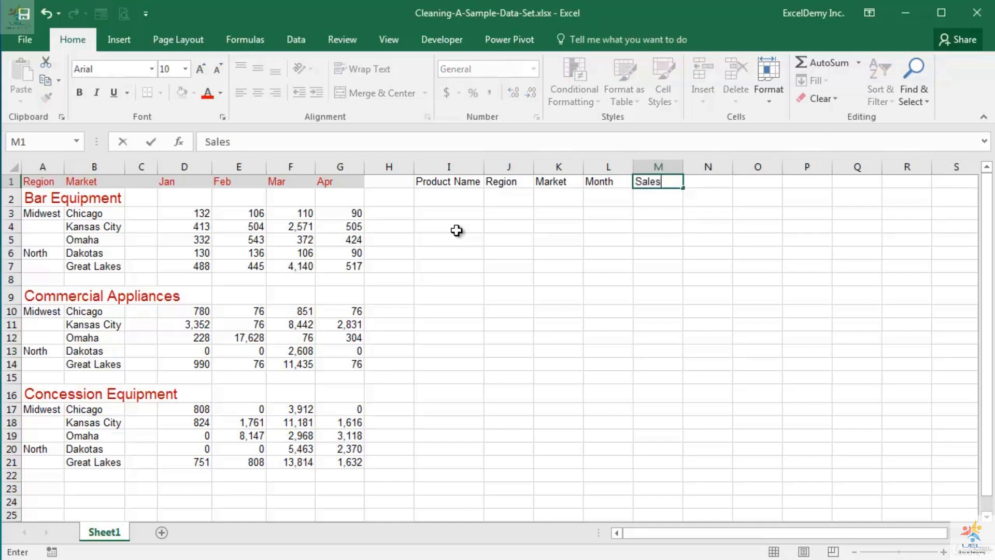
{"action": "key", "text": "Return"}
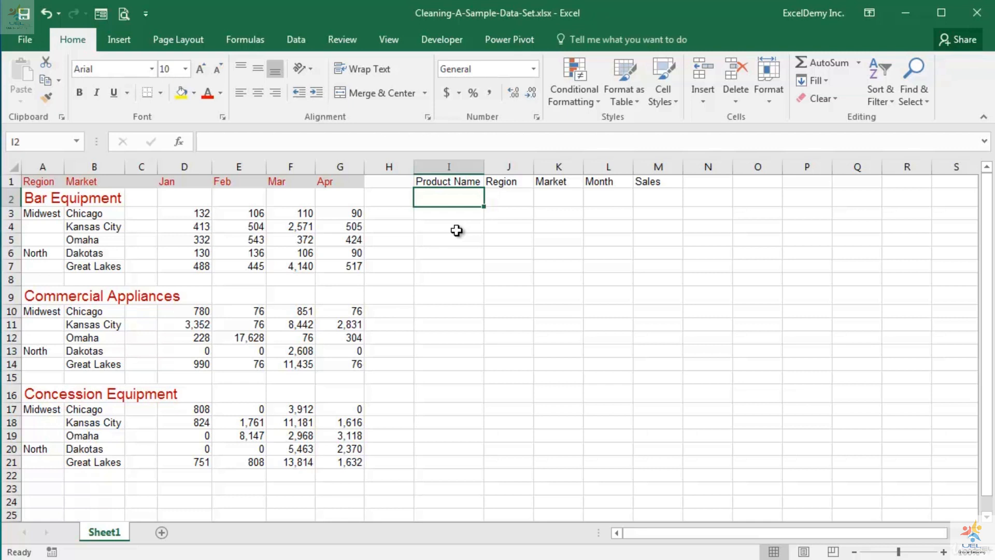
Step: Enter Bar Equipment in I2 as the first product name of the new table
{"action": "type", "text": "Bar Eq"}
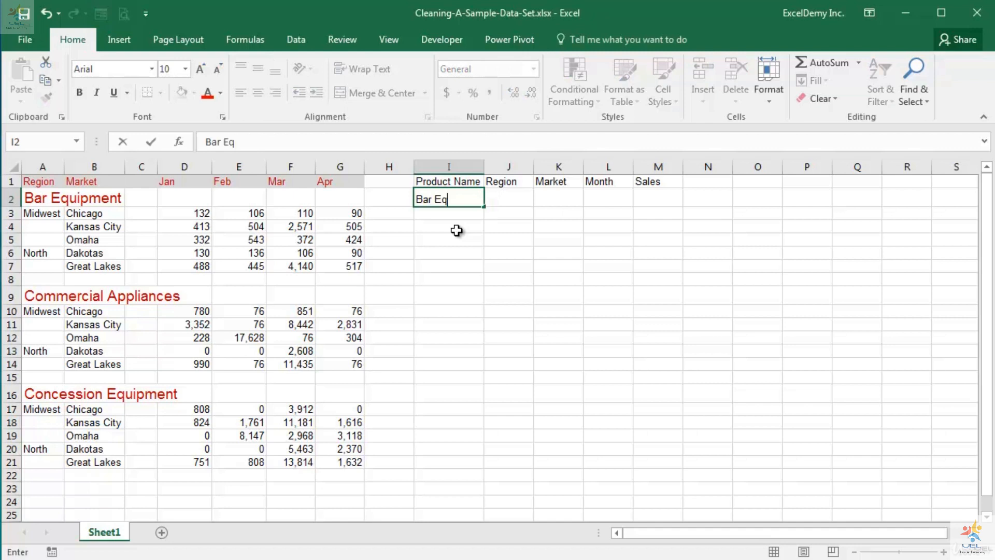
{"action": "type", "text": "uipment"}
{"action": "key", "text": "Tab"}
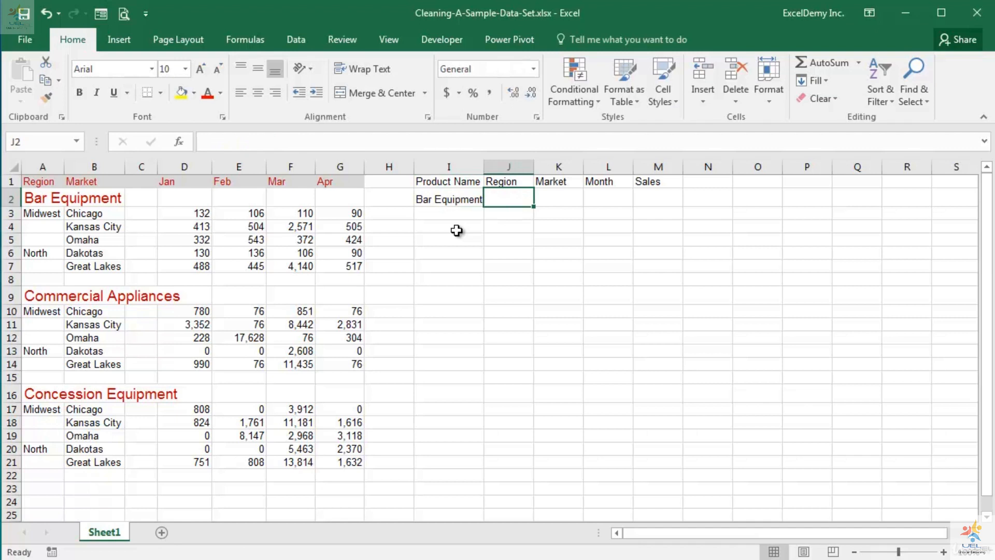
Step: Enter Midwest as the region in cells J2, J3 and J4 of the new table
{"action": "type", "text": "Midwest"}
{"action": "key", "text": "Return"}
{"action": "type", "text": "Mi"}
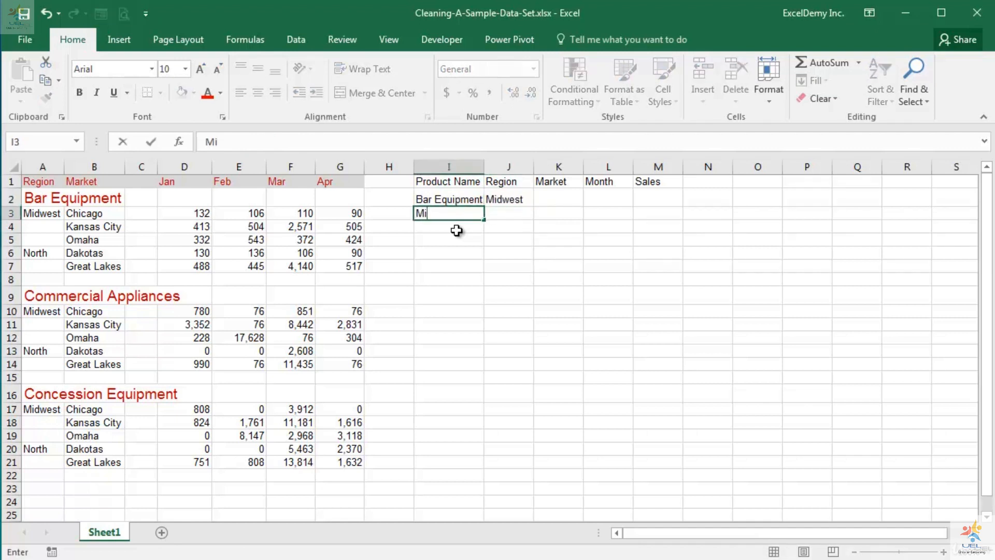
{"action": "key", "text": "Escape"}
{"action": "key", "text": "Tab"}
{"action": "type", "text": "Midwest"}
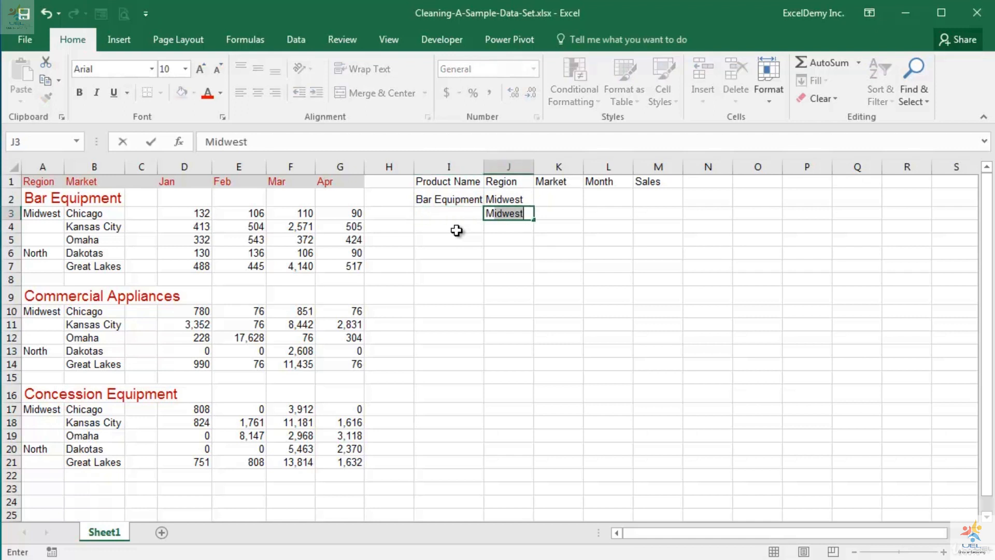
{"action": "key", "text": "Return"}
{"action": "type", "text": "Midwest"}
{"action": "key", "text": "Return"}
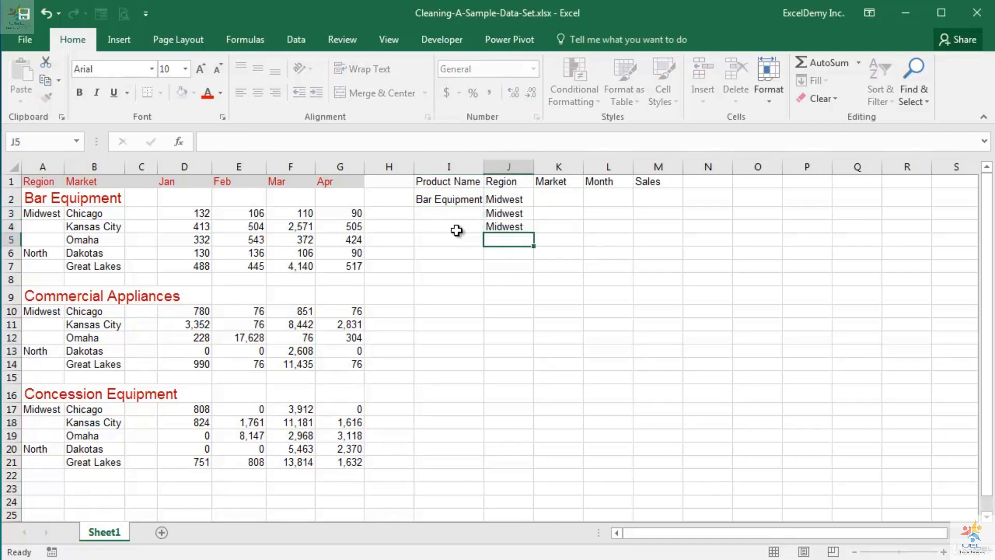
Step: Enter North as the region in cells J5 and J6
{"action": "type", "text": "North"}
{"action": "key", "text": "Return"}
{"action": "type", "text": "North"}
{"action": "key", "text": "Return"}
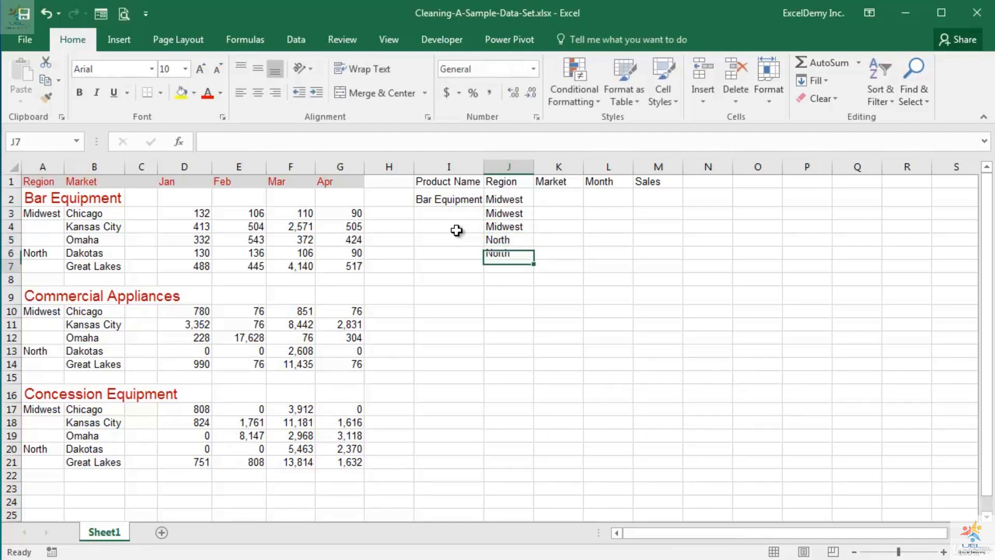
Step: Enter the Midwest markets Chicago, Kansas City and Omaha in cells K2 through K4
{"action": "left_click", "coordinate": [564, 203]}
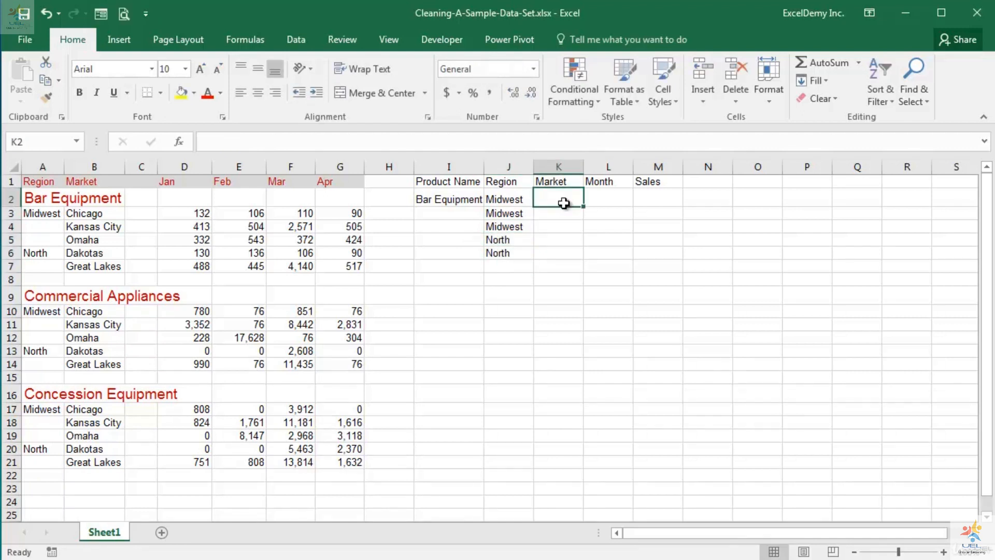
{"action": "type", "text": "Chicago"}
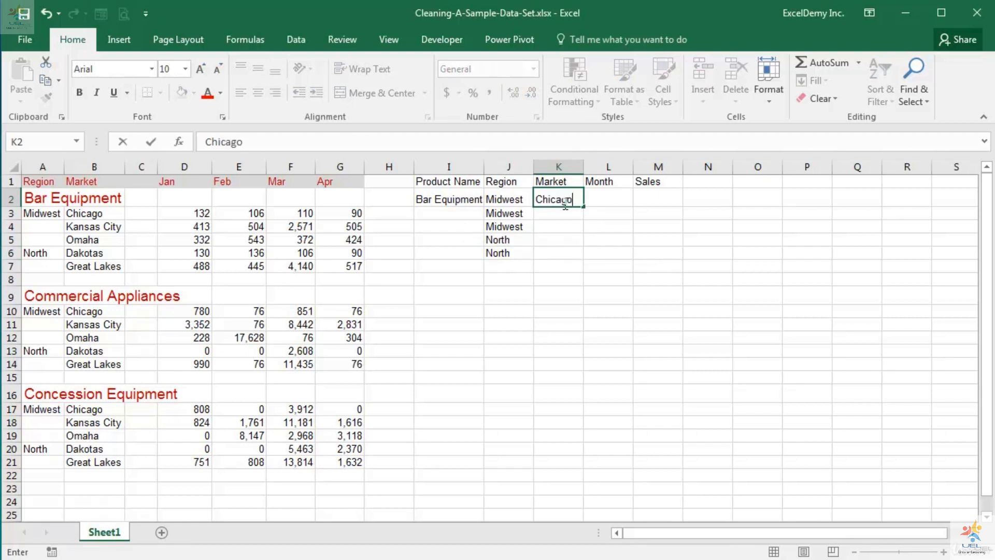
{"action": "key", "text": "Return"}
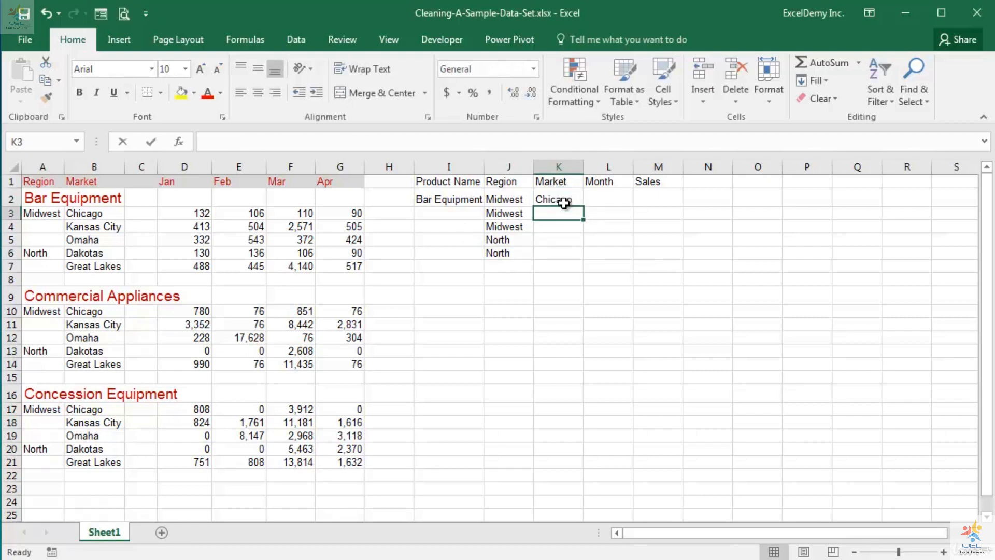
{"action": "type", "text": "Kansas City"}
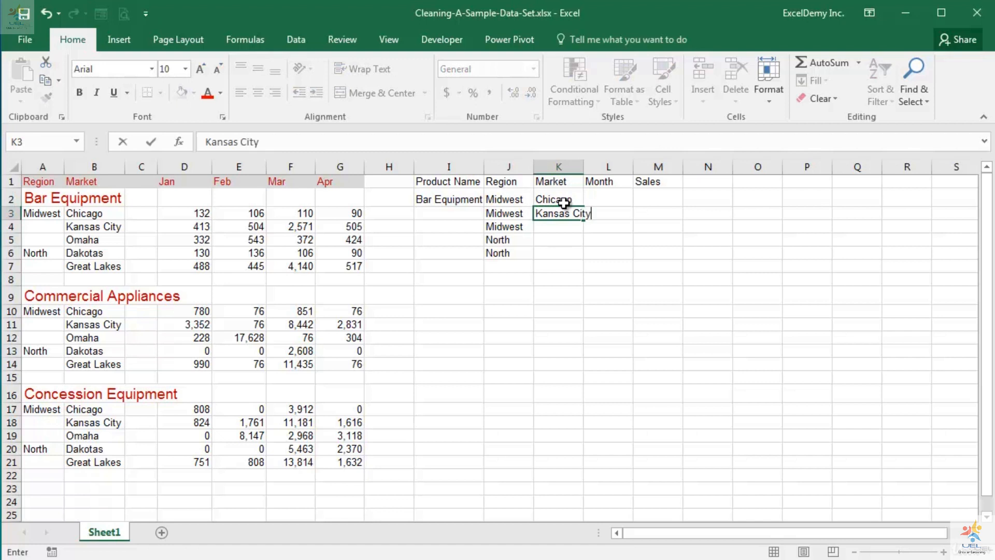
{"action": "key", "text": "Return"}
{"action": "type", "text": "Omaha"}
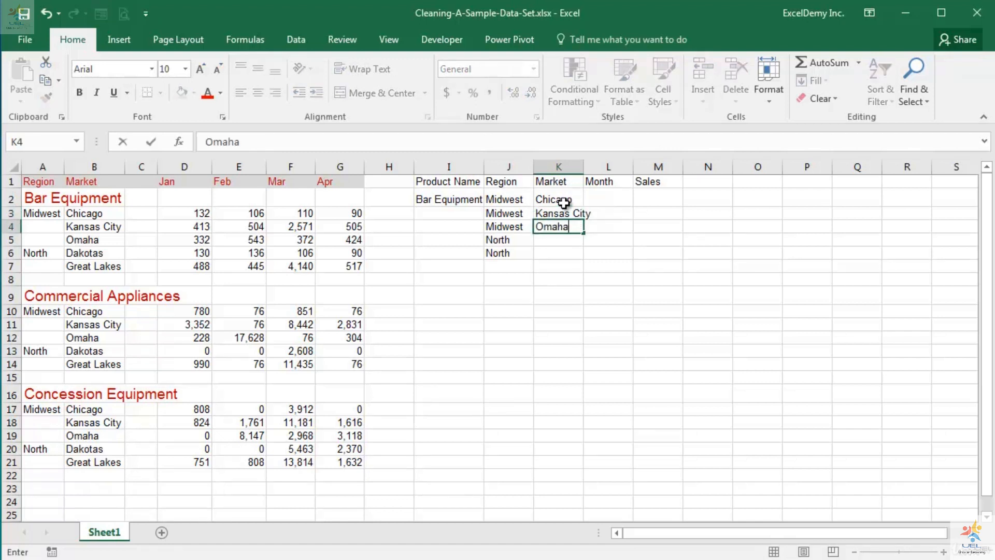
{"action": "key", "text": "Return"}
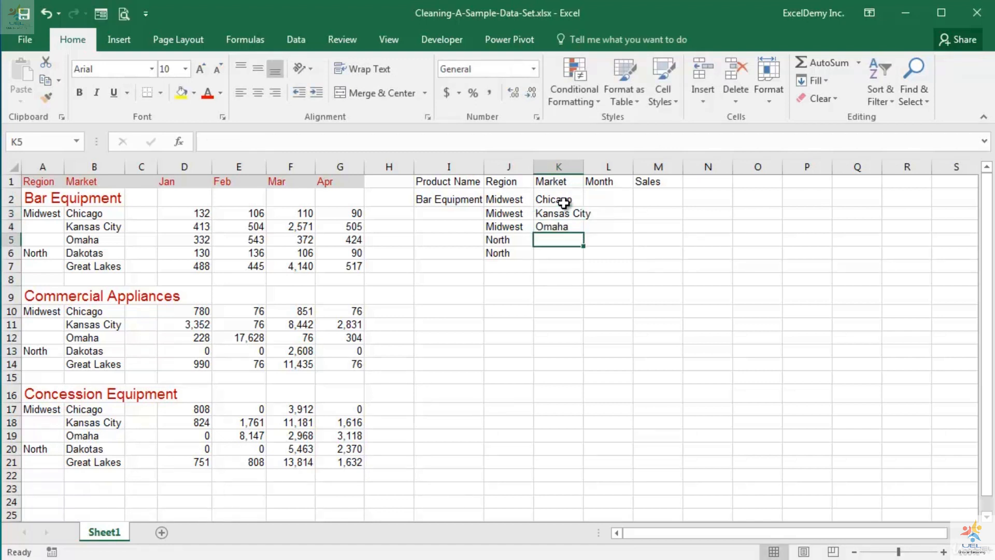
Step: Enter the North markets Dakotas and Great Lakes in cells K5 and K6
{"action": "type", "text": "Dakotas"}
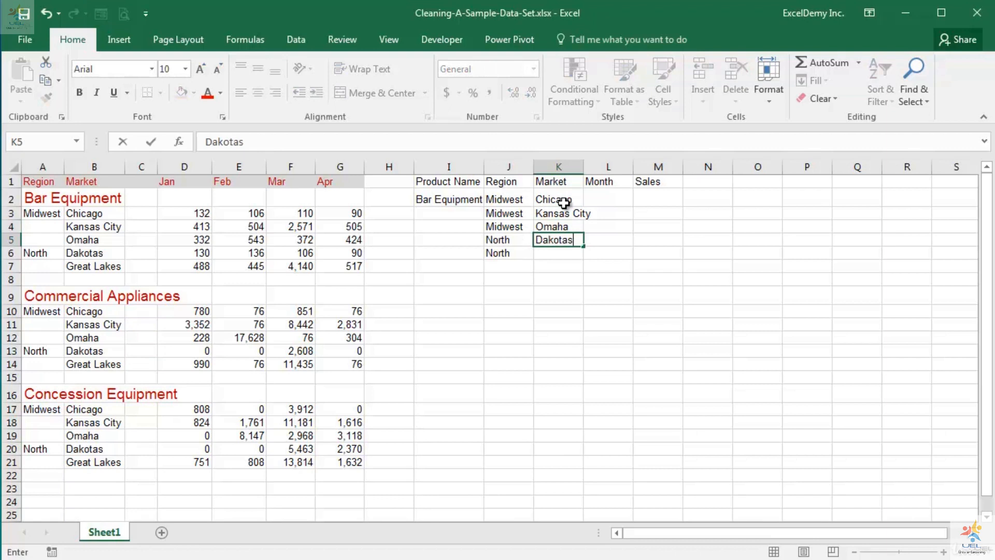
{"action": "key", "text": "Return"}
{"action": "type", "text": "Great "}
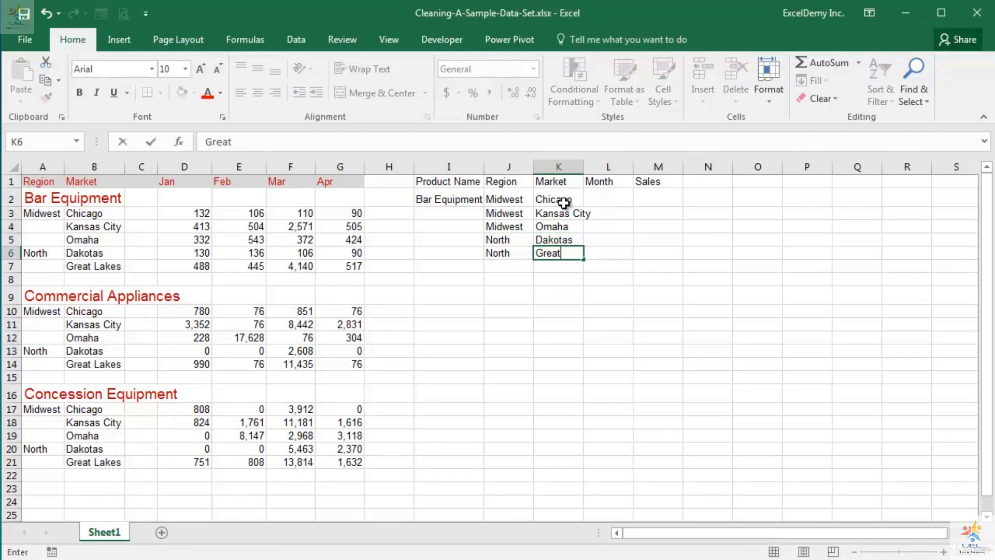
{"action": "type", "text": "Lakes"}
{"action": "key", "text": "Return"}
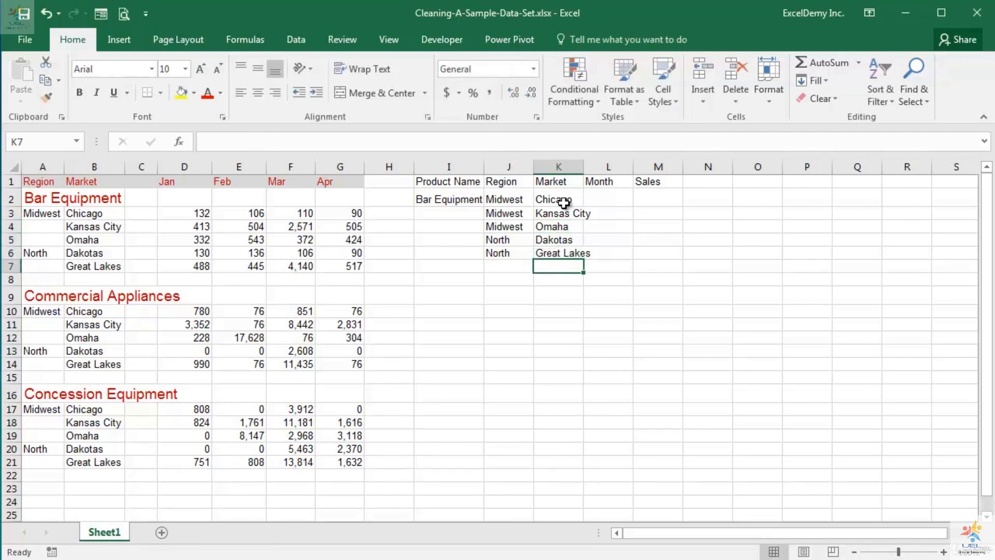
Step: Enter Jan as the month in each of the cells L2 through L6
{"action": "left_click", "coordinate": [613, 202]}
{"action": "type", "text": "Jan"}
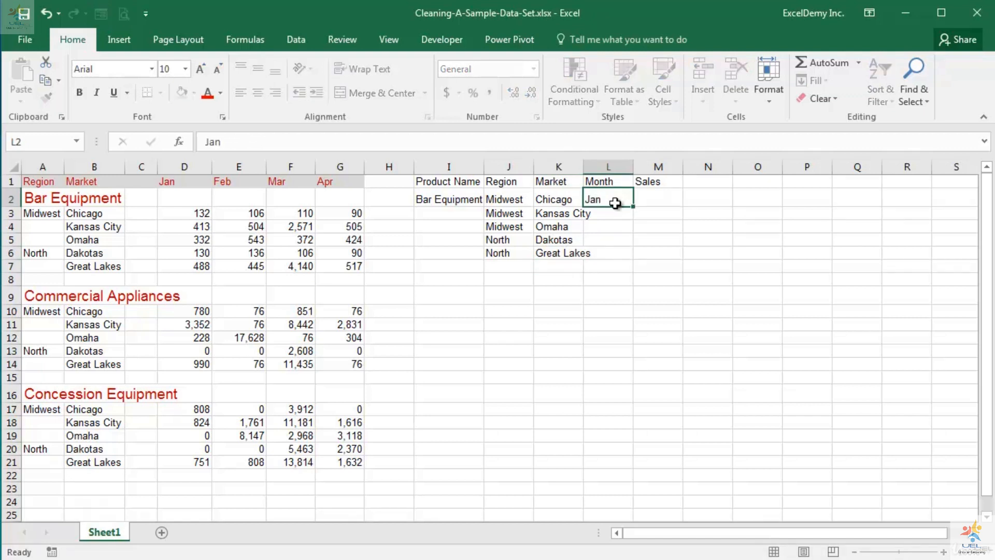
{"action": "key", "text": "Return"}
{"action": "type", "text": "Jan"}
{"action": "key", "text": "Return"}
{"action": "type", "text": "Jan"}
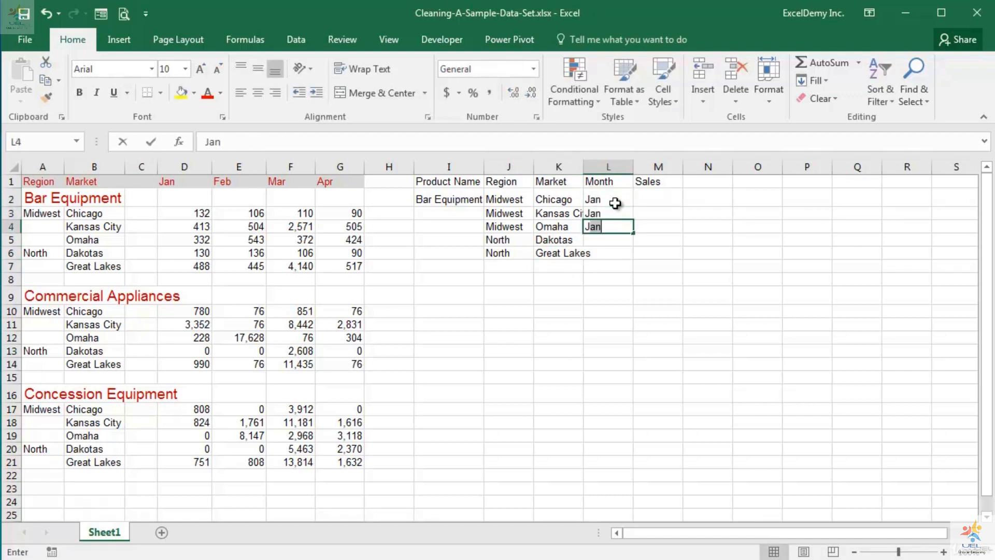
{"action": "key", "text": "Return"}
{"action": "type", "text": "Jan"}
{"action": "key", "text": "Return"}
{"action": "type", "text": "Jan"}
{"action": "key", "text": "Return"}
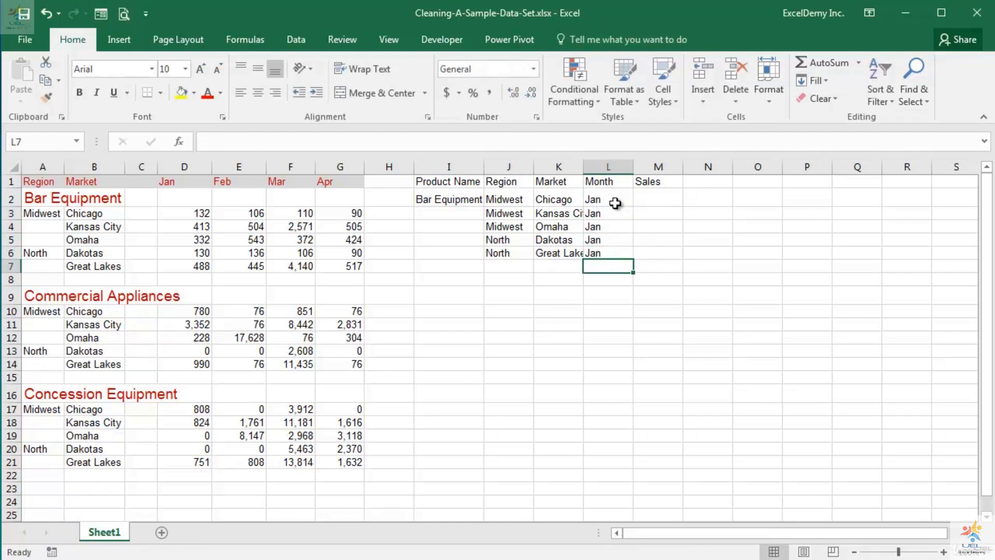
Step: Copy the January Bar Equipment figures from D3:D7 into the Sales column starting at M2
{"action": "left_click_drag", "start_coordinate": [180, 214], "coordinate": [180, 265]}
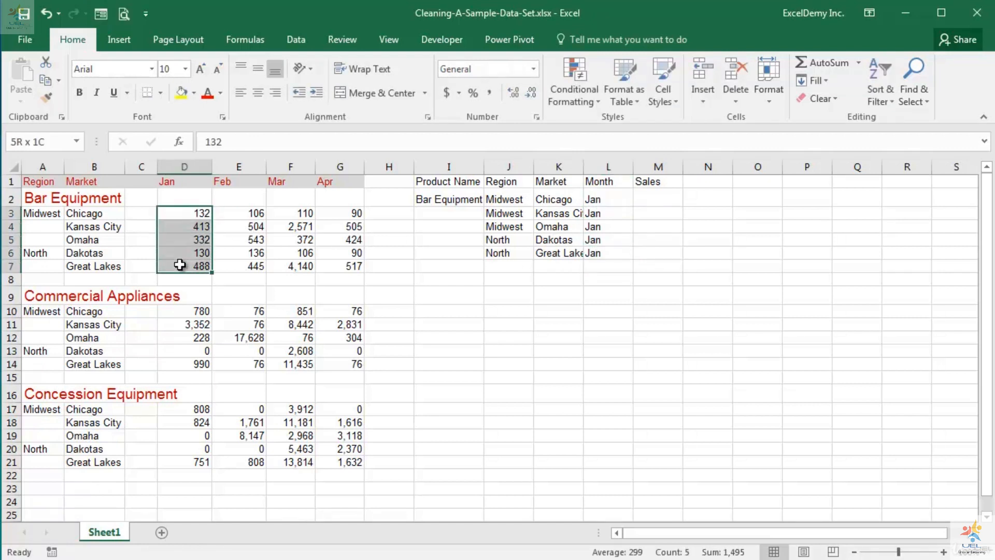
{"action": "key", "text": "ctrl+c"}
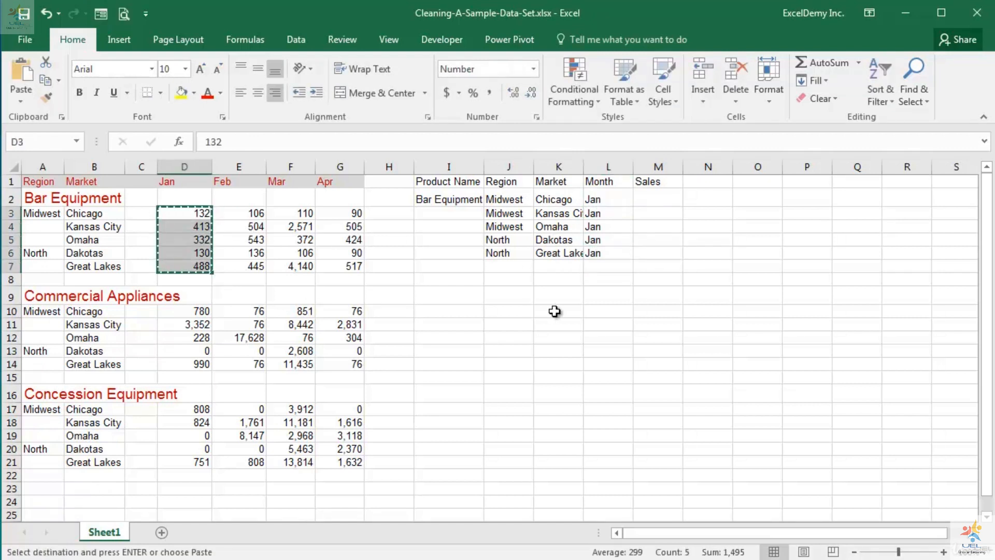
{"action": "left_click", "coordinate": [648, 193]}
{"action": "key", "text": "ctrl+v"}
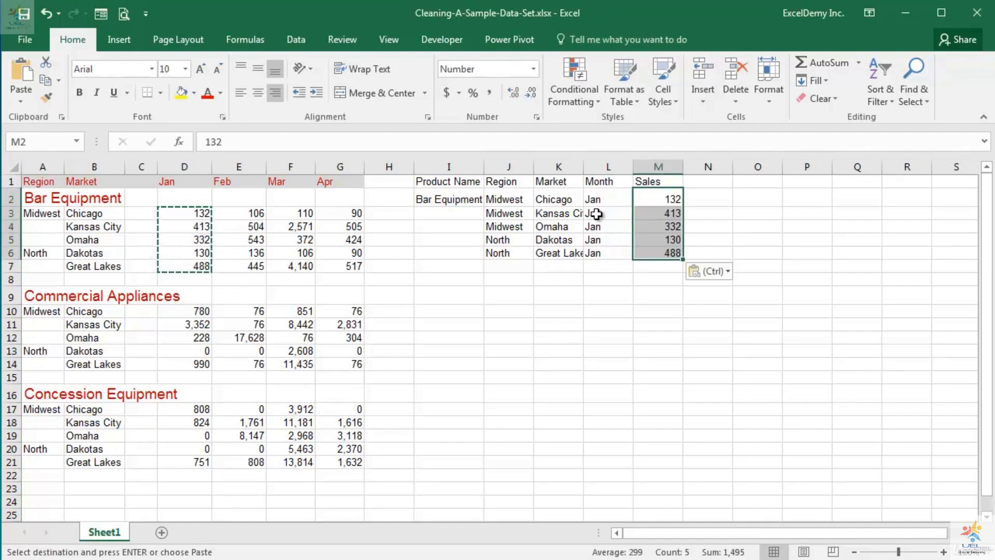
Step: Copy the Region and Market entries in J2:K6 into the blocks starting at J7, J12 and J17
{"action": "left_click", "coordinate": [533, 201]}
{"action": "left_click_drag", "start_coordinate": [534, 201], "coordinate": [570, 250]}
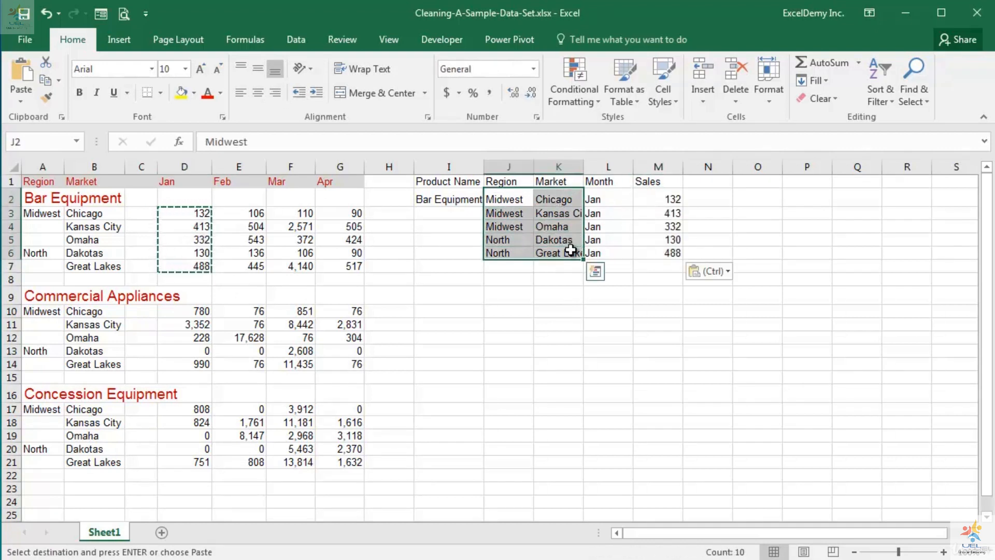
{"action": "key", "text": "ctrl+c"}
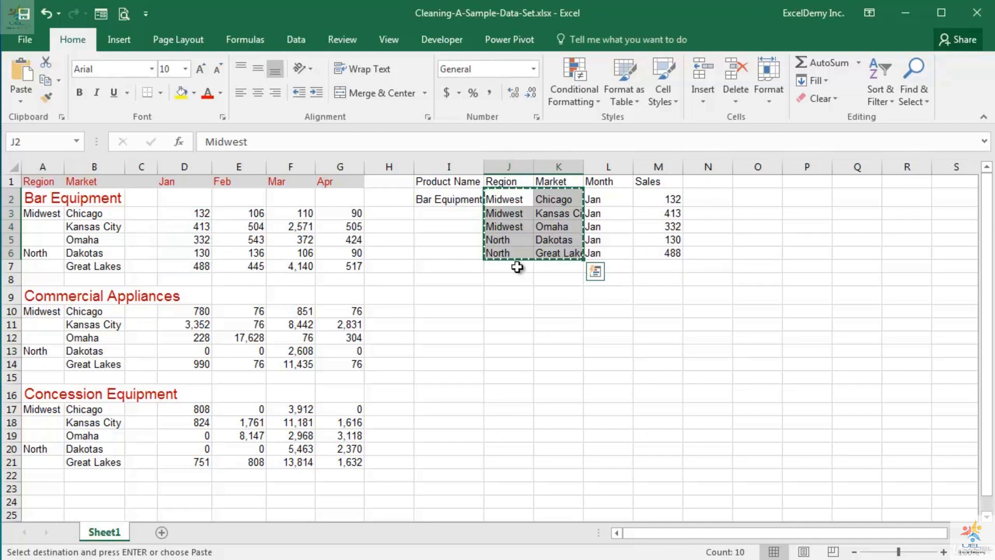
{"action": "left_click", "coordinate": [517, 267]}
{"action": "key", "text": "ctrl+v"}
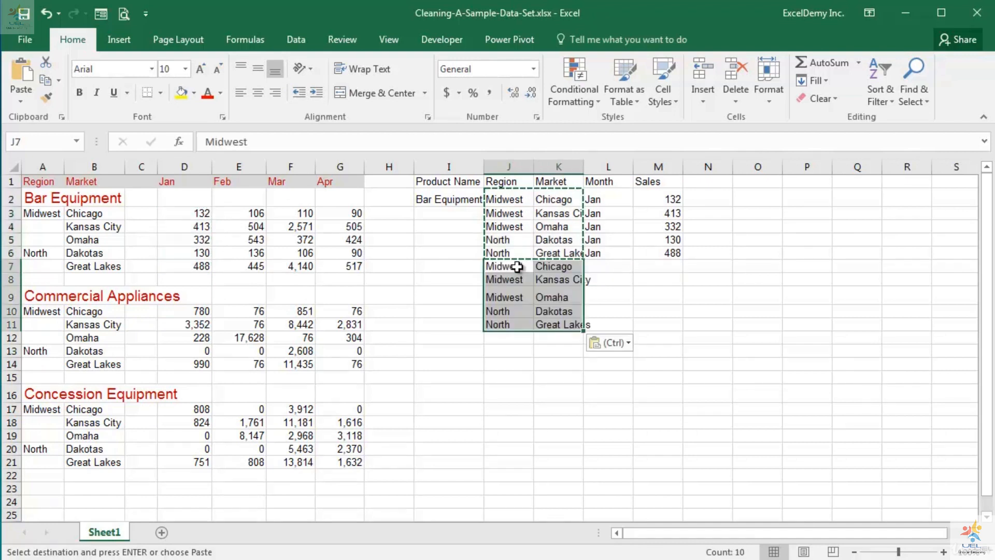
{"action": "left_click", "coordinate": [508, 337]}
{"action": "key", "text": "ctrl+v"}
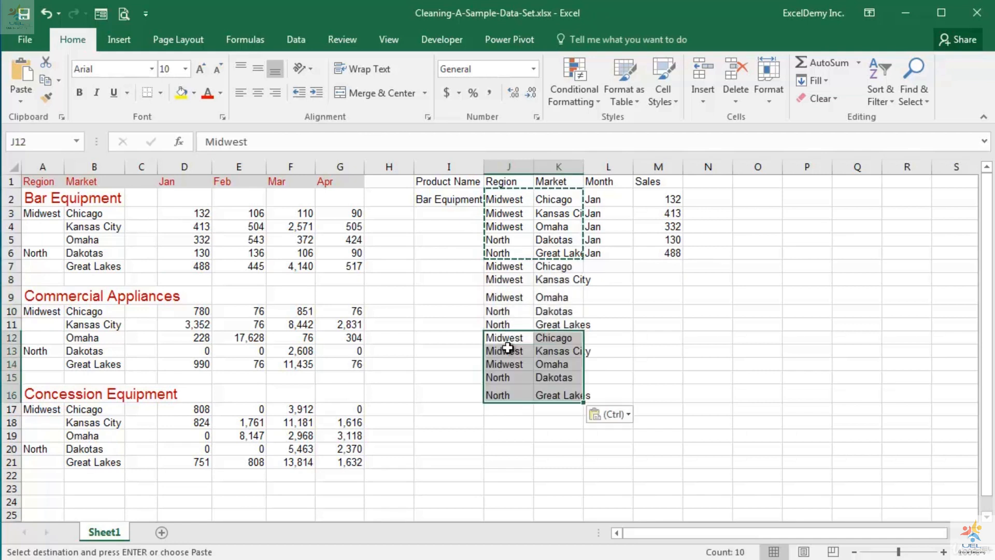
{"action": "left_click", "coordinate": [512, 411]}
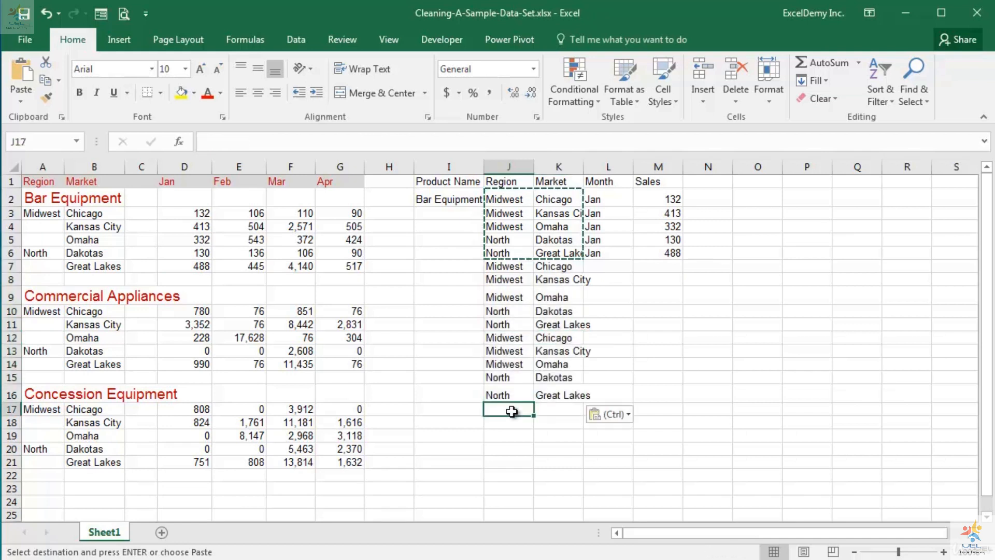
{"action": "key", "text": "ctrl+v"}
Step: Autofit the widths of columns I through N to their contents
{"action": "left_click_drag", "start_coordinate": [447, 167], "coordinate": [689, 162]}
{"action": "double_click", "coordinate": [485, 167]}
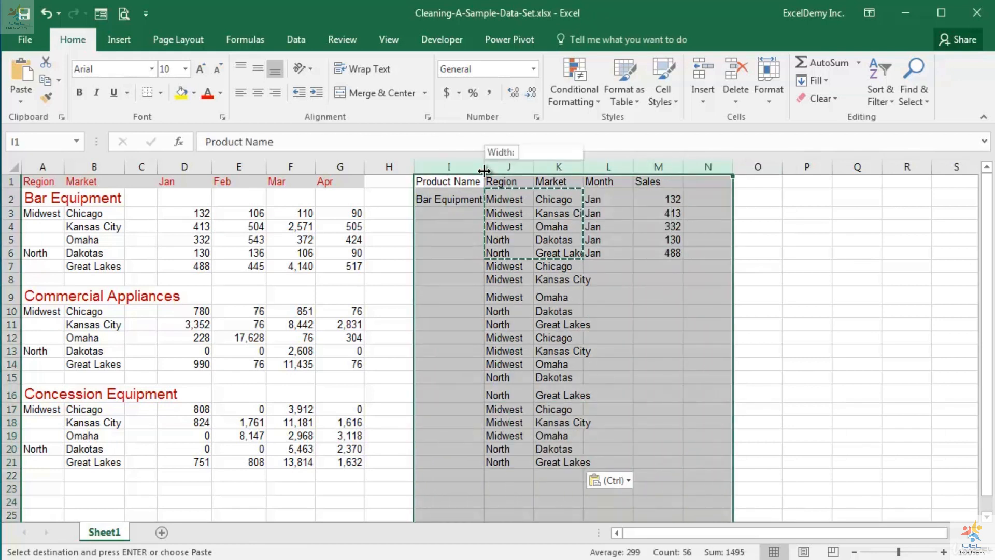
{"action": "left_click", "coordinate": [647, 391]}
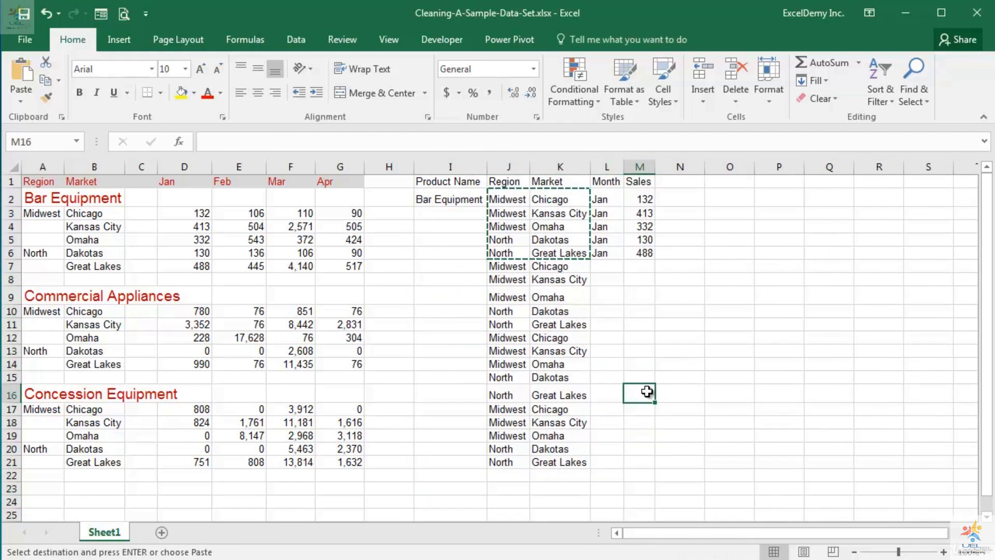
Step: Enter Feb as the month in each of the cells L7 through L11
{"action": "left_click", "coordinate": [611, 265]}
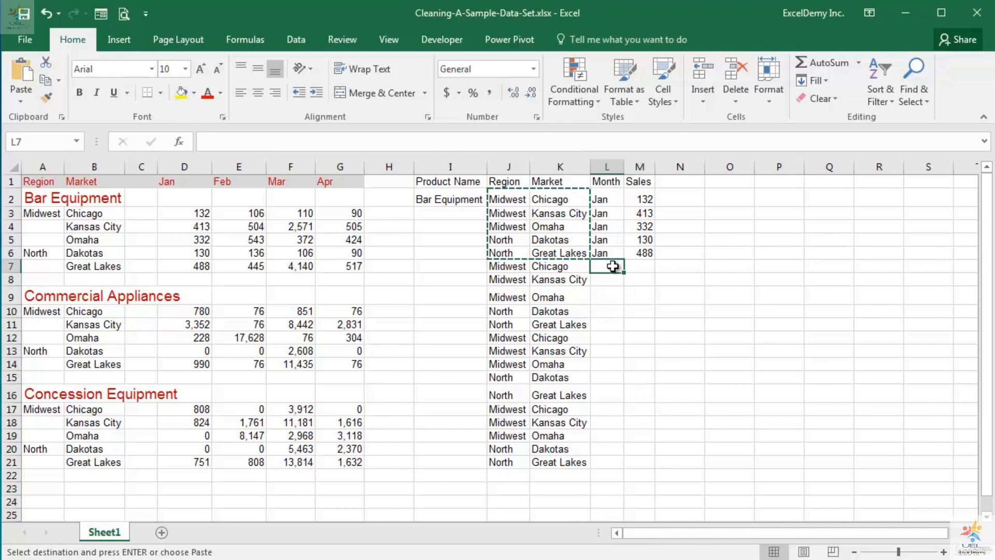
{"action": "type", "text": "Feb"}
{"action": "key", "text": "Return"}
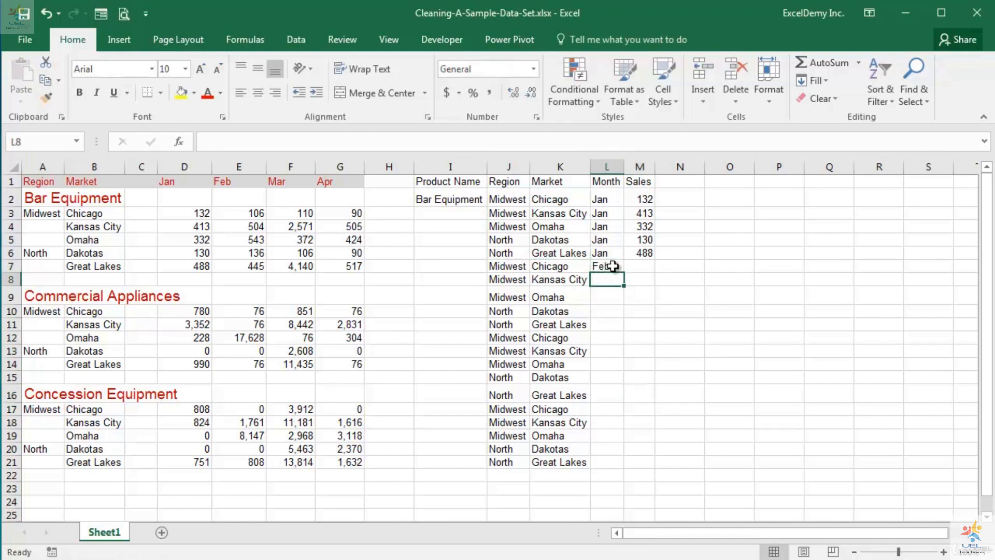
{"action": "type", "text": "Feb"}
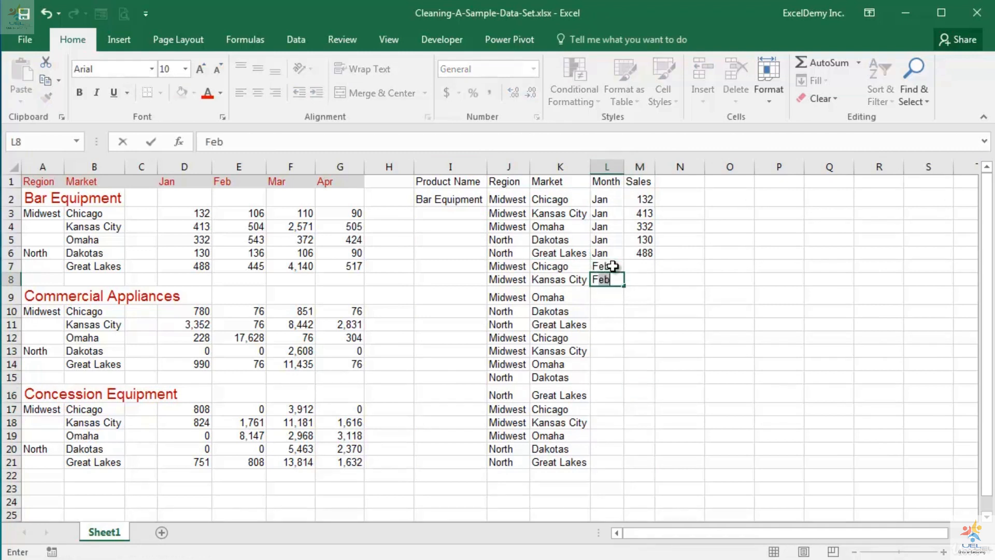
{"action": "key", "text": "Return"}
{"action": "type", "text": "Feb"}
{"action": "key", "text": "Return"}
{"action": "type", "text": "Feb"}
{"action": "key", "text": "Return"}
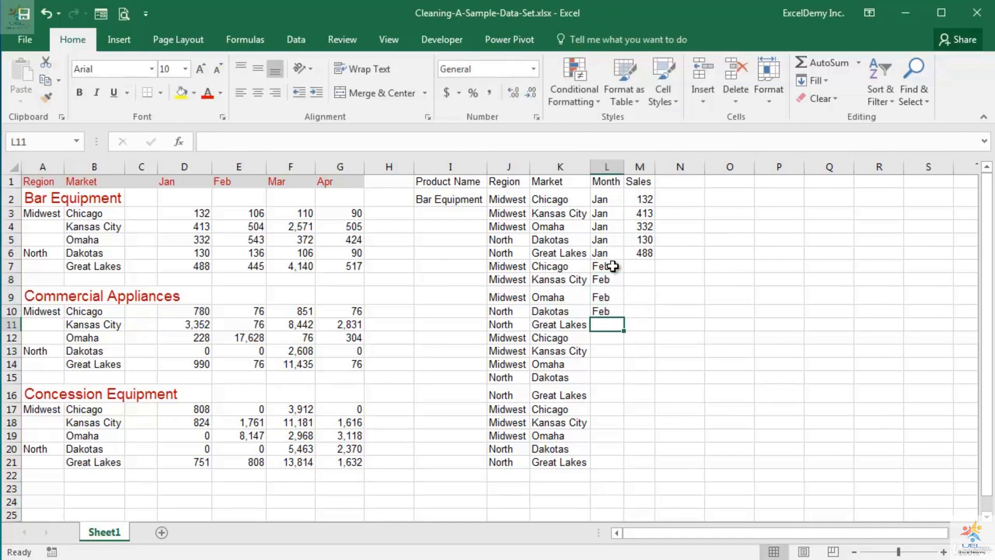
{"action": "type", "text": "Feb"}
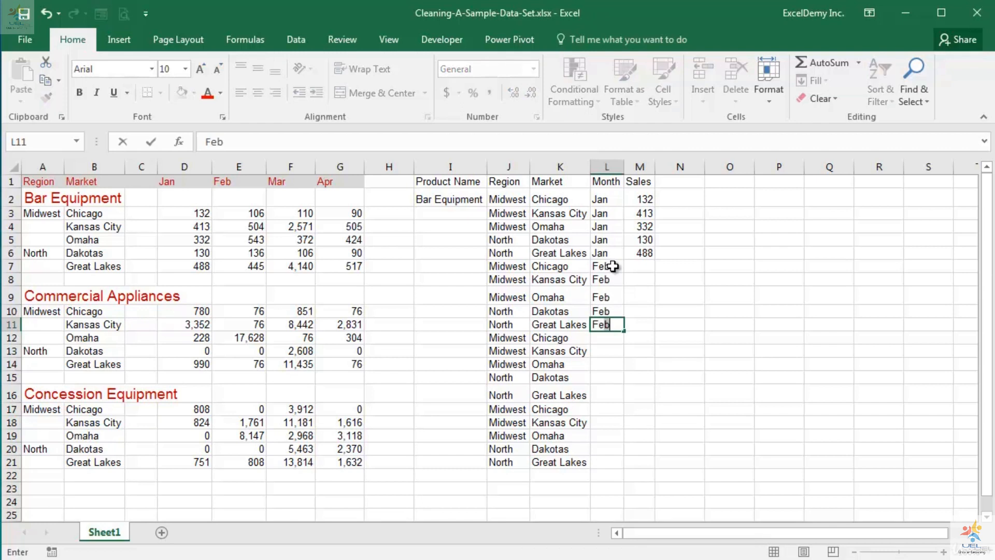
{"action": "key", "text": "Return"}
Step: Enter Mar as the month in each of the cells L12 through L16
{"action": "type", "text": "mar"}
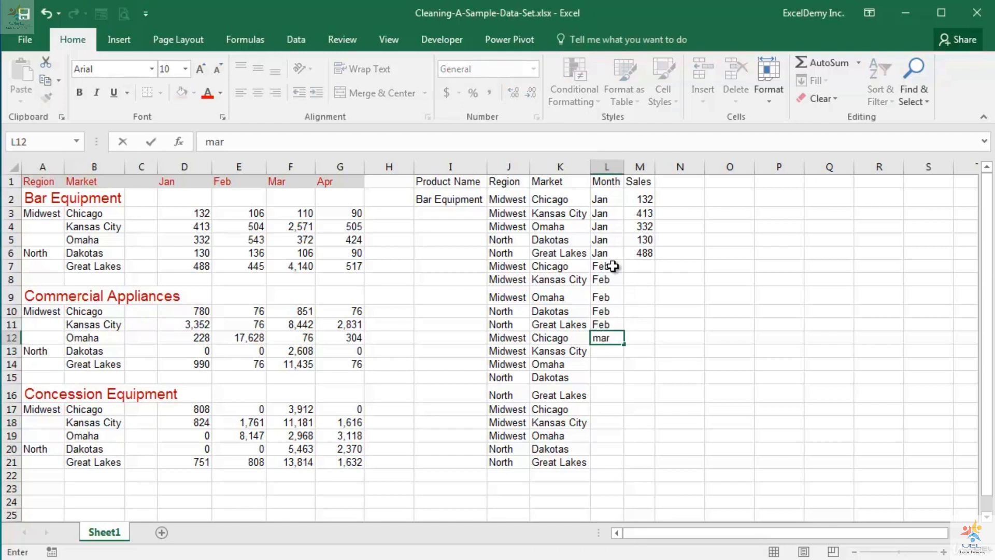
{"action": "key", "text": "BackSpace"}
{"action": "key", "text": "BackSpace"}
{"action": "key", "text": "BackSpace"}
{"action": "type", "text": "Mar"}
{"action": "key", "text": "Return"}
{"action": "type", "text": "Ma"}
{"action": "key", "text": "Return"}
{"action": "type", "text": "Mar"}
{"action": "key", "text": "Return"}
{"action": "type", "text": "Mar"}
{"action": "key", "text": "Return"}
{"action": "type", "text": "Mar"}
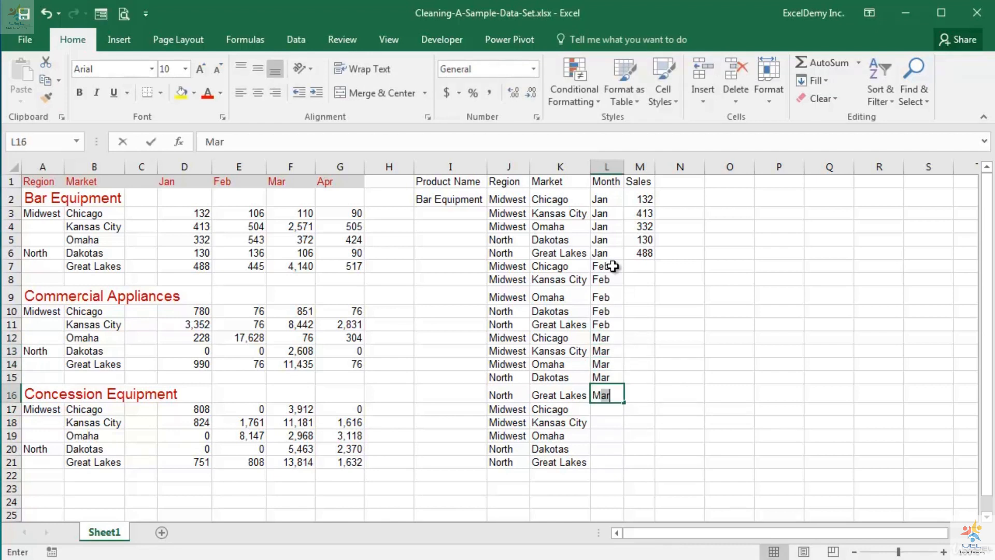
{"action": "key", "text": "Return"}
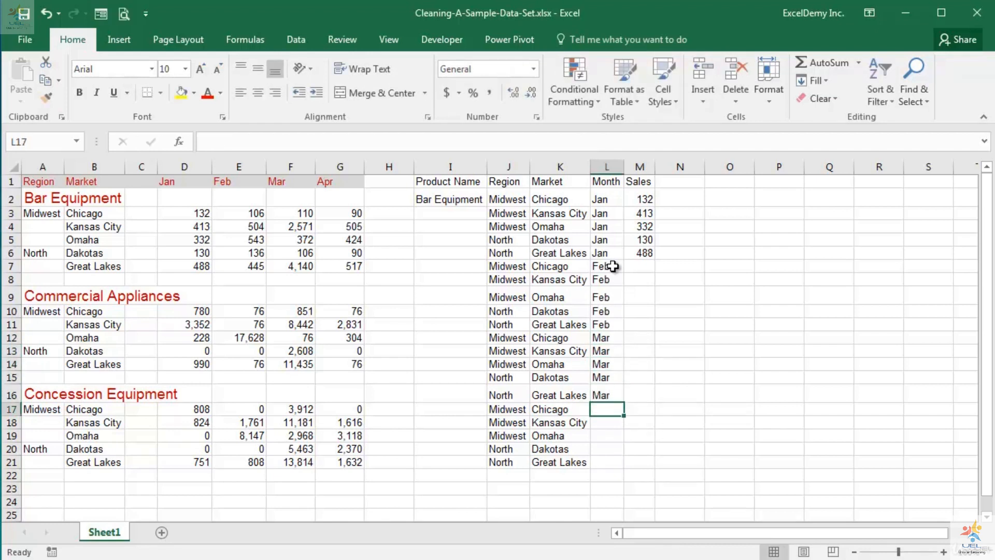
Step: Enter Apr as the month in each of the cells L17 through L21
{"action": "type", "text": "Apr"}
{"action": "key", "text": "Return"}
{"action": "type", "text": "Apr"}
{"action": "key", "text": "Return"}
{"action": "type", "text": "Apr"}
{"action": "key", "text": "Return"}
{"action": "type", "text": "Apr"}
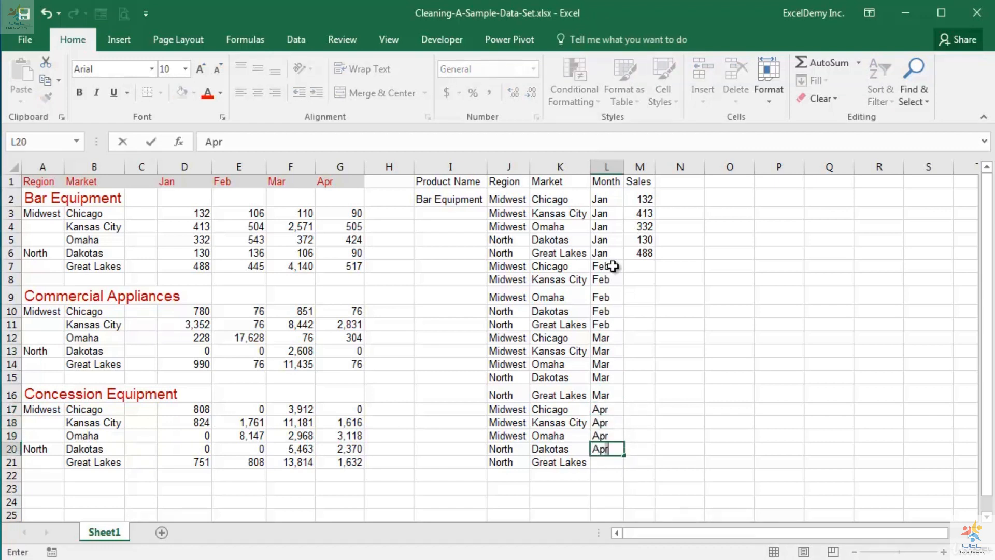
{"action": "key", "text": "Return"}
{"action": "type", "text": "Apr"}
{"action": "key", "text": "Return"}
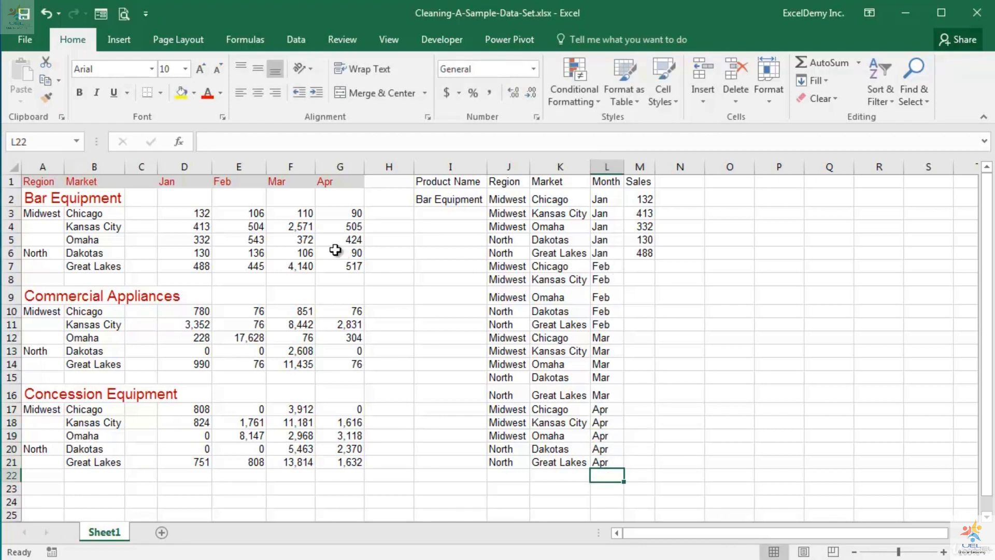
Step: Copy the February Bar Equipment figures from E3:E7 into the Sales column starting at M7
{"action": "left_click_drag", "start_coordinate": [240, 214], "coordinate": [232, 266]}
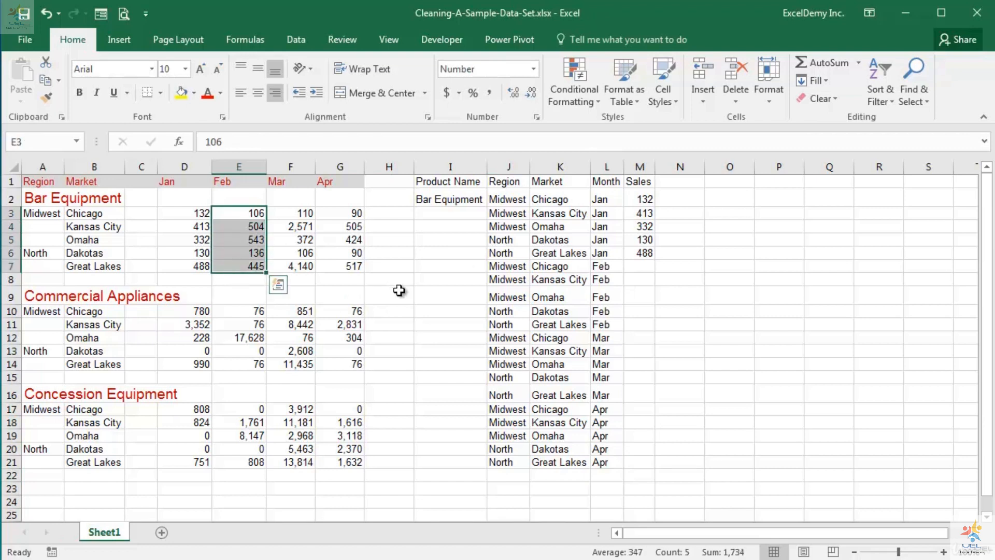
{"action": "key", "text": "ctrl+c"}
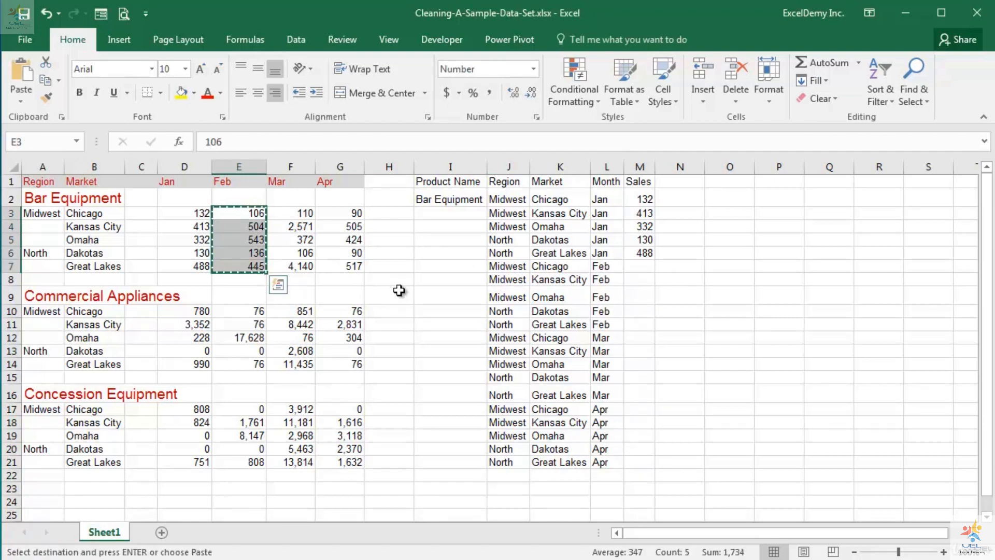
{"action": "left_click", "coordinate": [641, 265]}
{"action": "key", "text": "ctrl+v"}
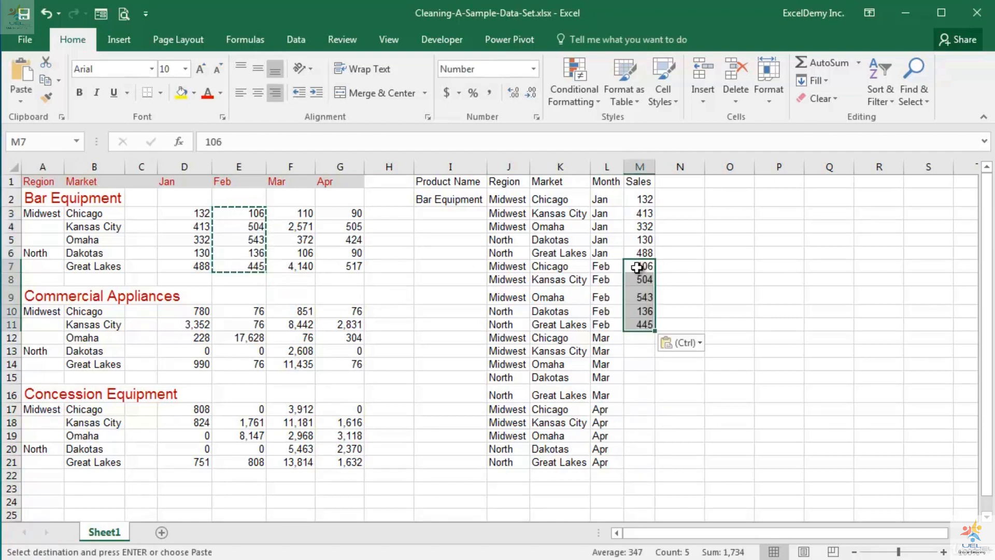
Step: Copy the March Bar Equipment figures from F3:F7 into the Sales column starting at M12
{"action": "left_click", "coordinate": [640, 338]}
{"action": "left_click_drag", "start_coordinate": [300, 213], "coordinate": [290, 263]}
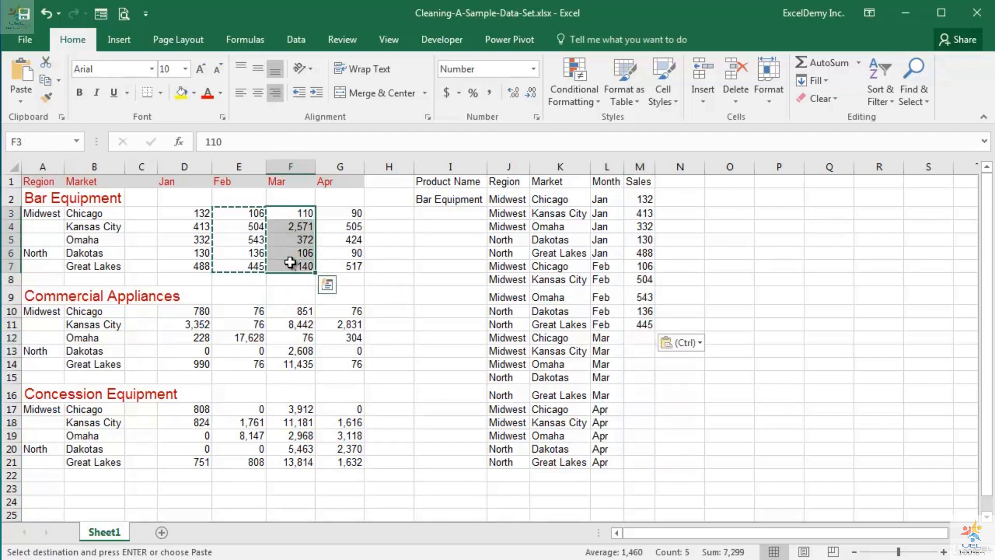
{"action": "key", "text": "ctrl+c"}
{"action": "left_click", "coordinate": [641, 338]}
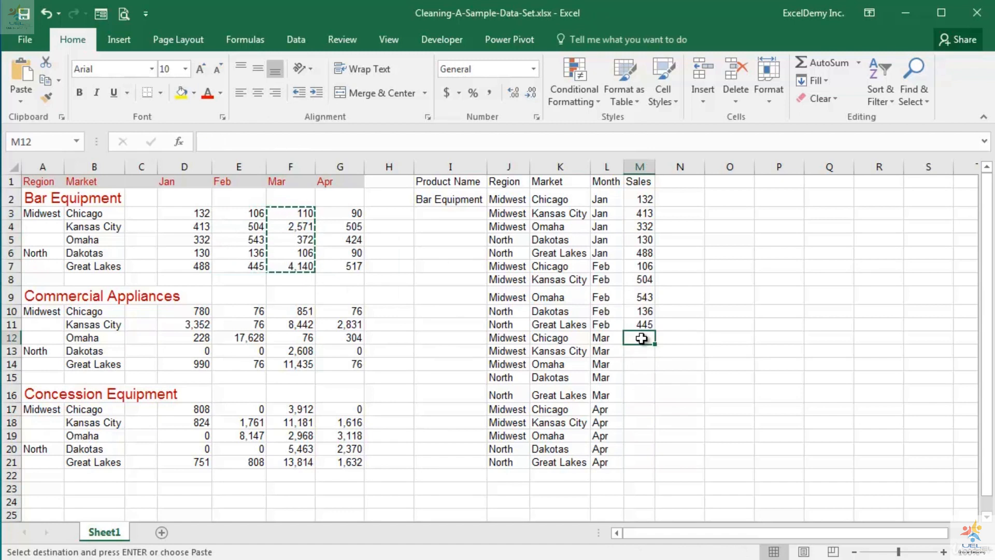
{"action": "key", "text": "ctrl+v"}
Step: Copy the April Bar Equipment figures from G3:G7 into the Sales column starting at M17
{"action": "left_click", "coordinate": [637, 405]}
{"action": "left_click_drag", "start_coordinate": [351, 213], "coordinate": [345, 262]}
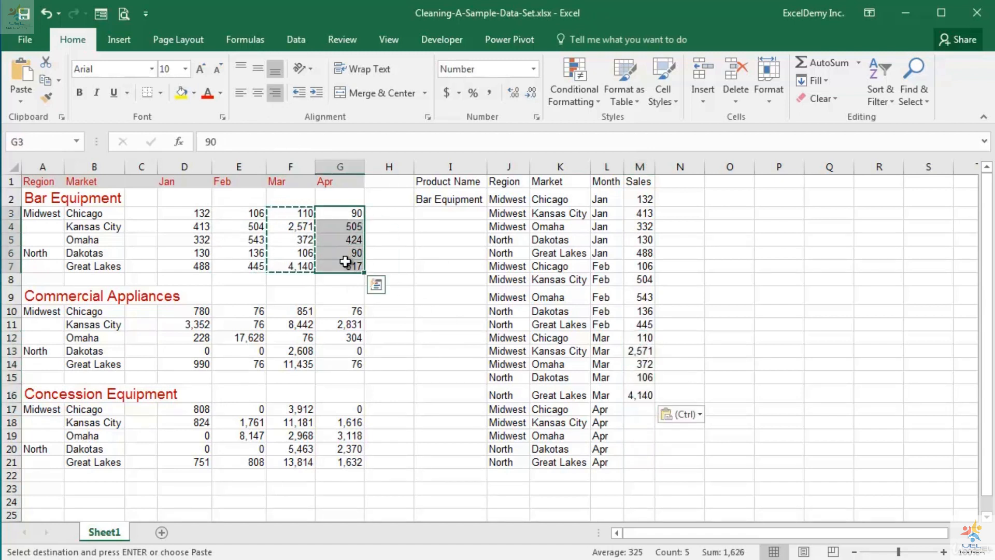
{"action": "key", "text": "ctrl+c"}
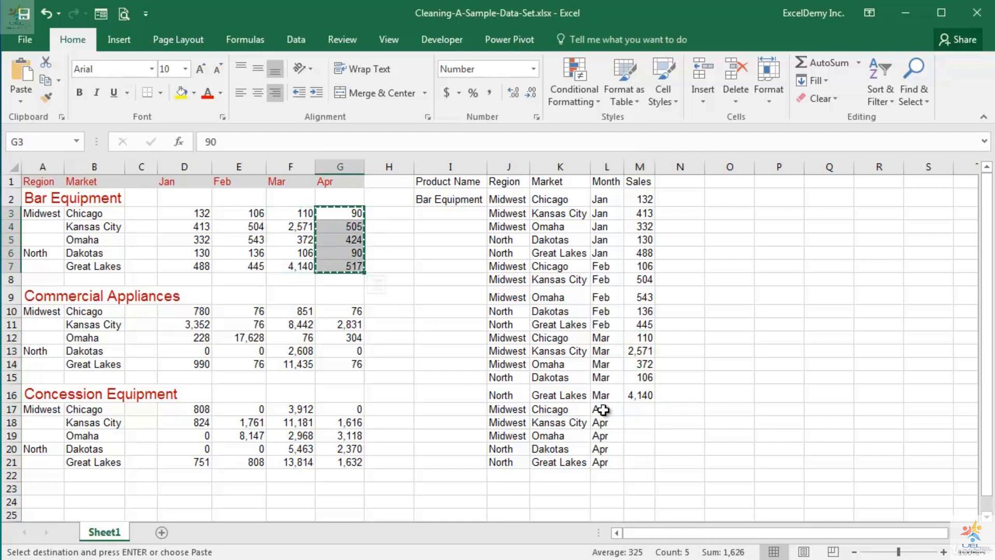
{"action": "left_click", "coordinate": [636, 408]}
{"action": "key", "text": "ctrl+v"}
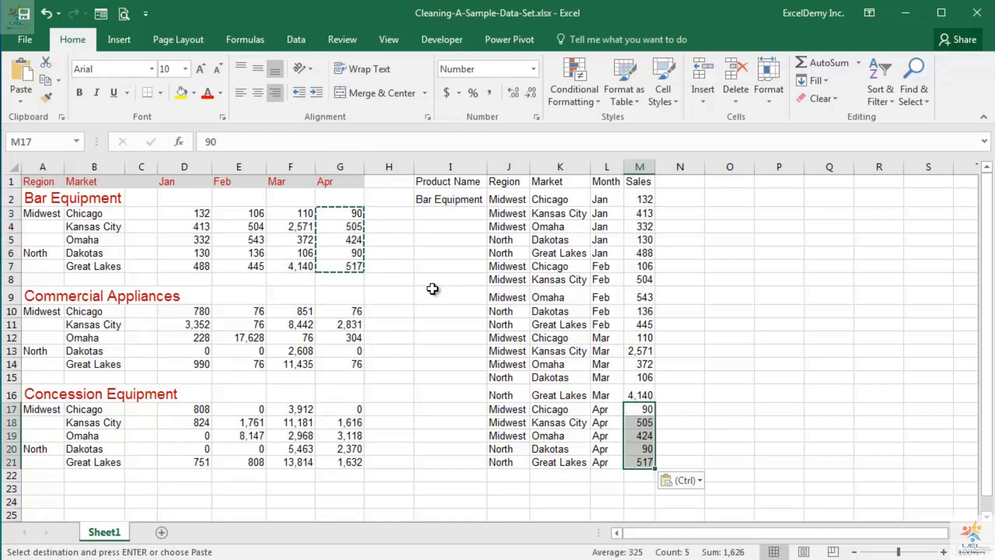
Step: Fill Bar Equipment down the Product Name column from I2 to I21 and widen columns I through M to one equal width
{"action": "left_click", "coordinate": [439, 200]}
{"action": "left_click_drag", "start_coordinate": [486, 208], "coordinate": [486, 470]}
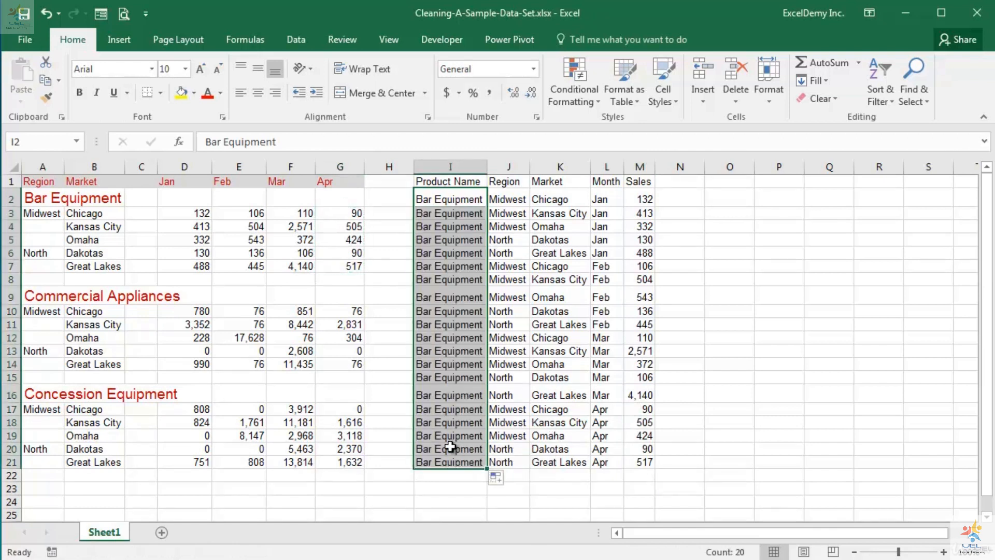
{"action": "left_click", "coordinate": [466, 168]}
{"action": "left_click_drag", "start_coordinate": [467, 170], "coordinate": [629, 169]}
{"action": "left_click_drag", "start_coordinate": [490, 167], "coordinate": [491, 167]}
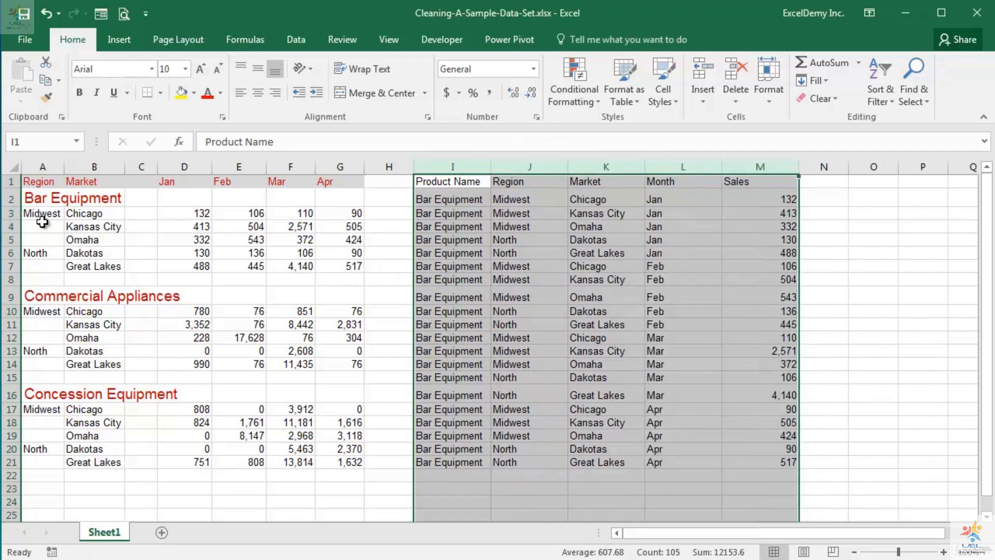
{"action": "left_click_drag", "start_coordinate": [28, 181], "coordinate": [331, 262]}
{"action": "left_click_drag", "start_coordinate": [447, 181], "coordinate": [788, 470]}
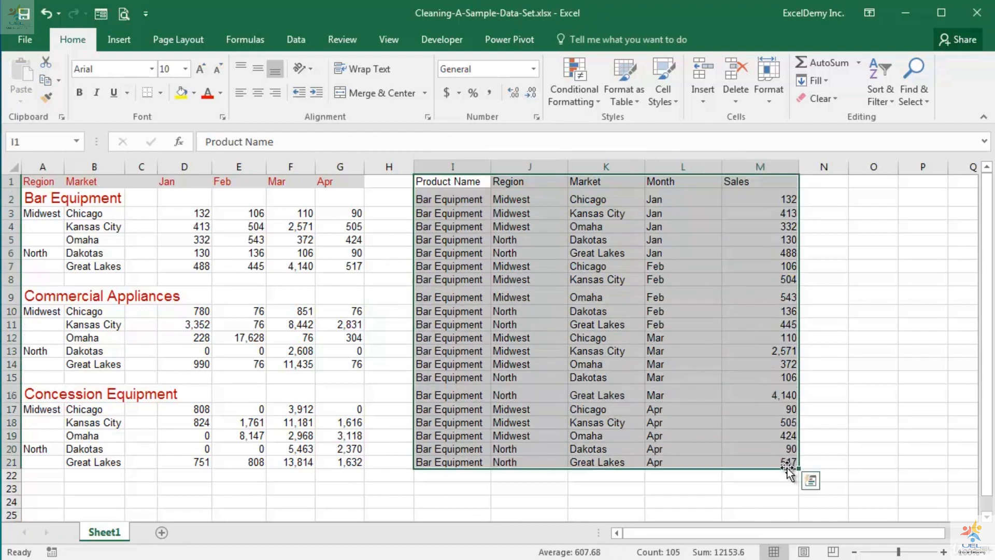
{"action": "left_click_drag", "start_coordinate": [49, 294], "coordinate": [347, 369]}
{"action": "left_click_drag", "start_coordinate": [44, 393], "coordinate": [353, 462]}
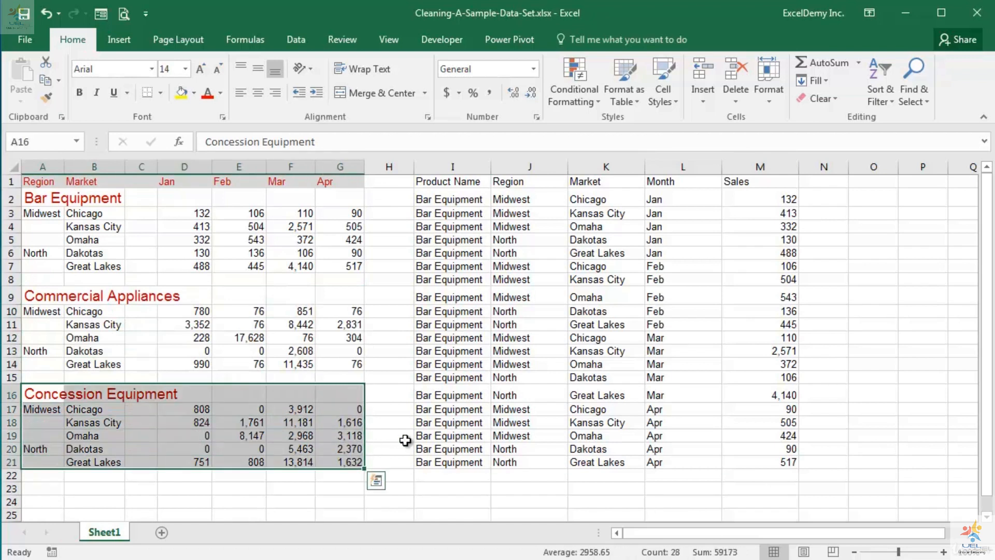
Step: Apply a cell style with orange fill to the flat table's header row in I1:M1
{"action": "left_click_drag", "start_coordinate": [437, 183], "coordinate": [786, 185]}
{"action": "left_click", "coordinate": [669, 96]}
{"action": "left_click", "coordinate": [803, 179]}
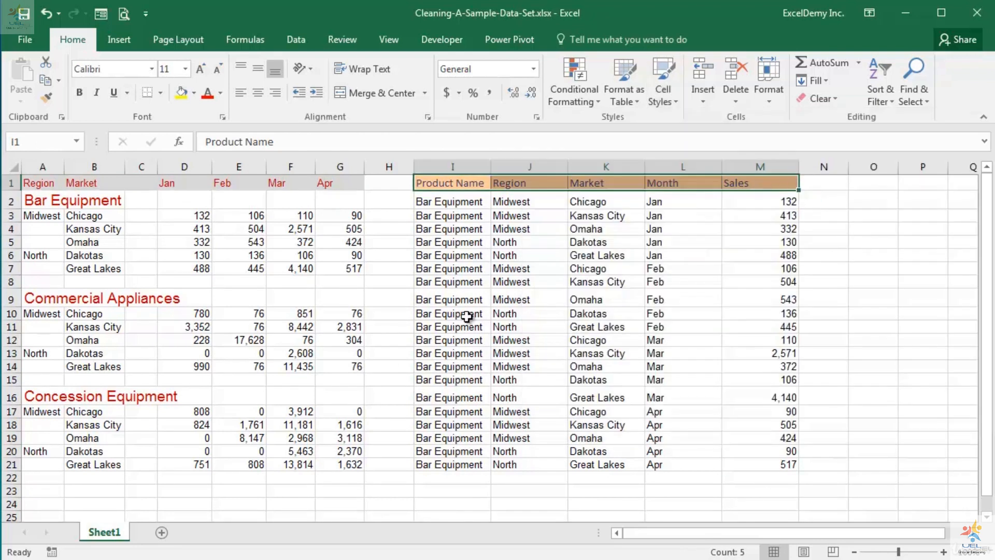
{"action": "left_click", "coordinate": [467, 315]}
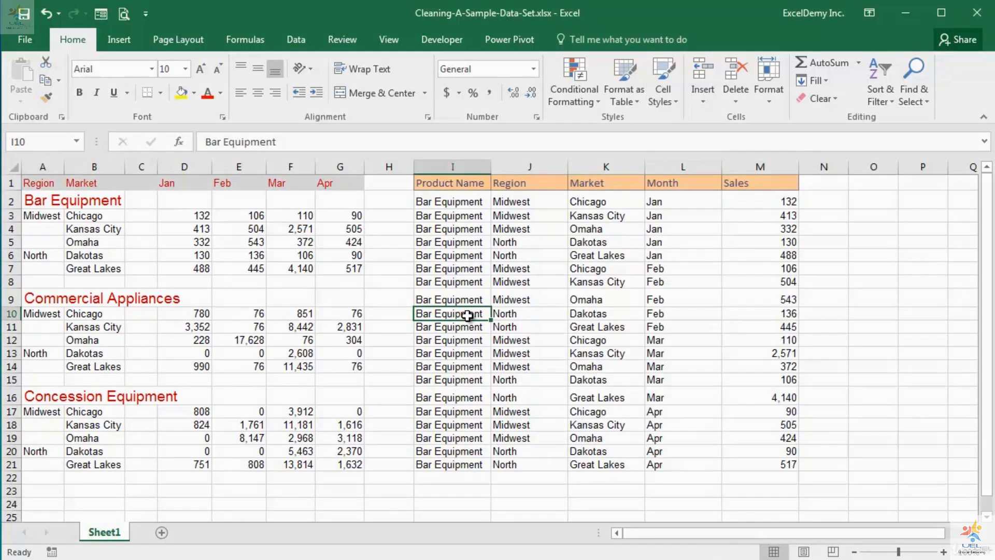